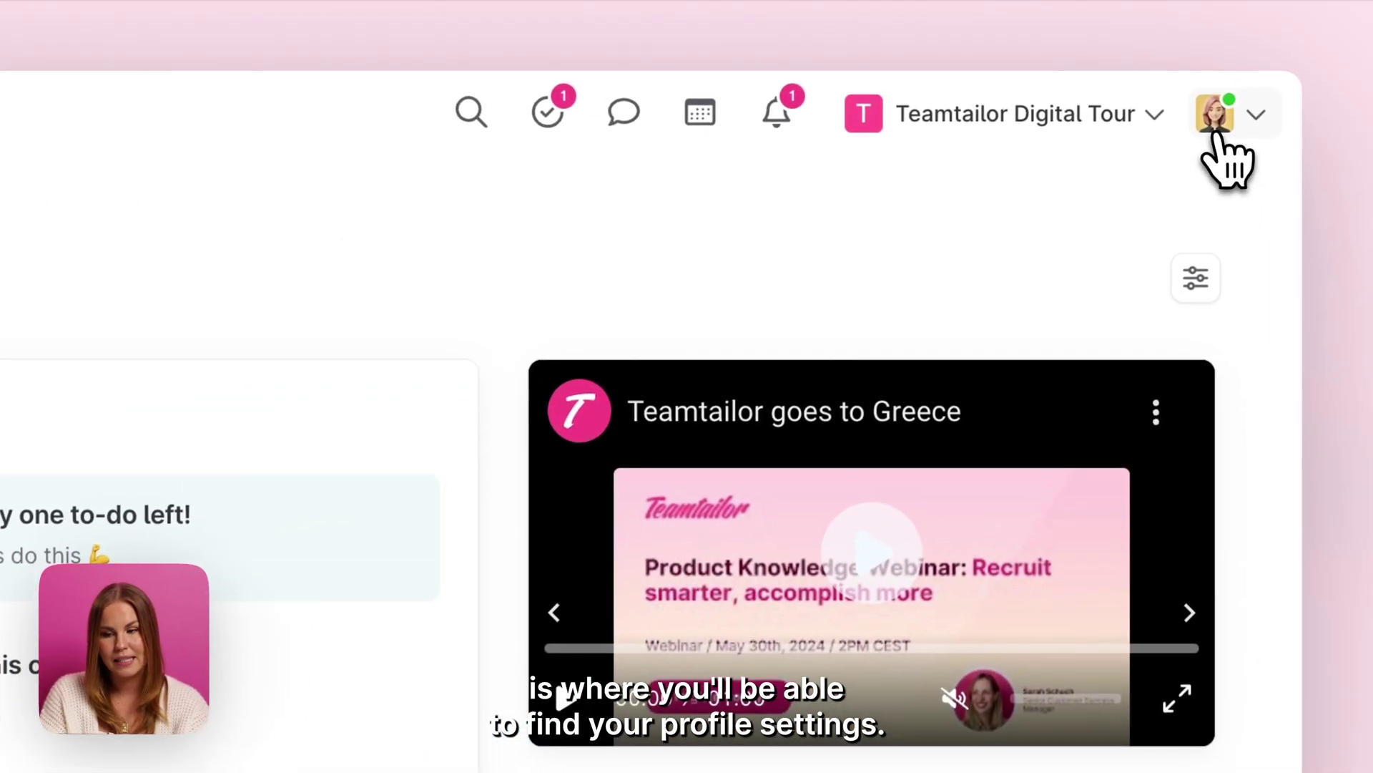
Go from your avatar to Edit profile and open the Meetings calendar settings.
{"action": "left_click", "coordinate": [1220, 114]}
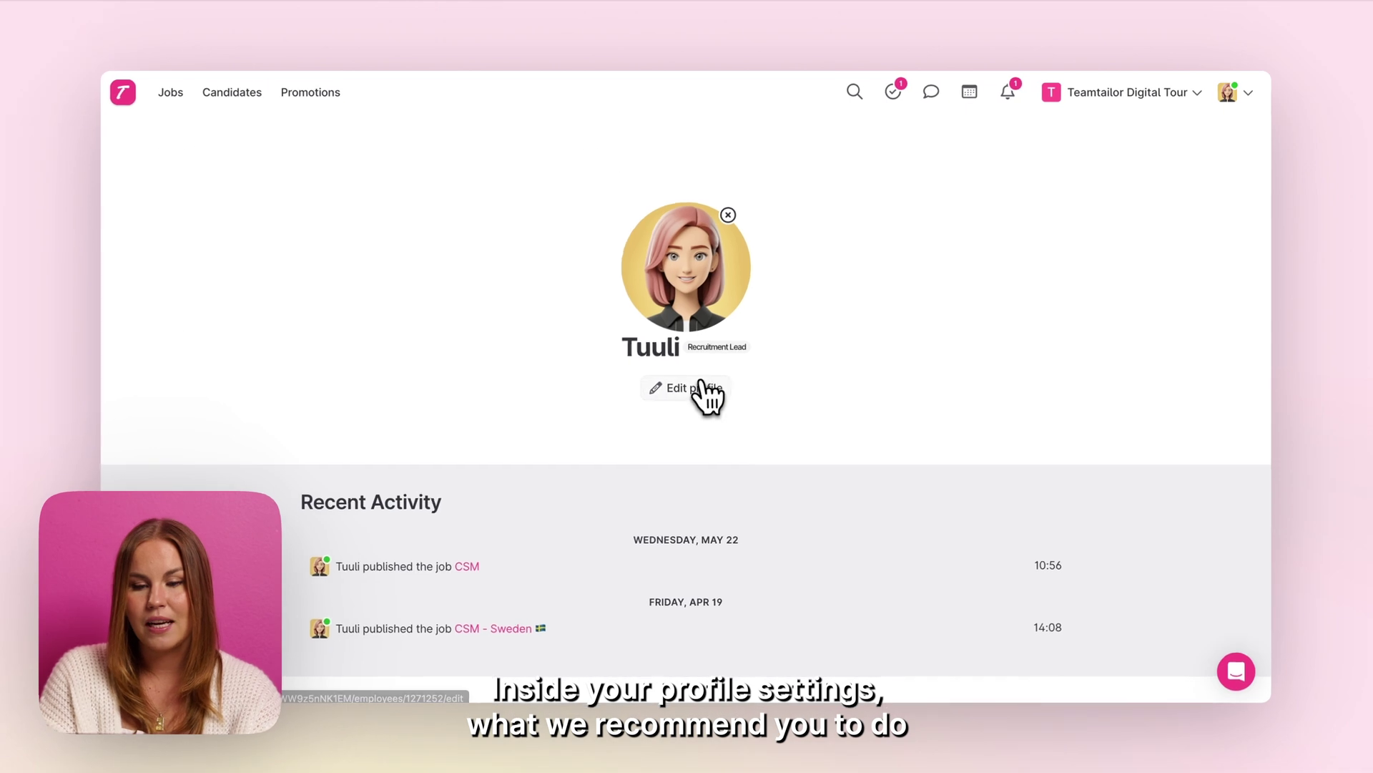
{"action": "left_click", "coordinate": [229, 669]}
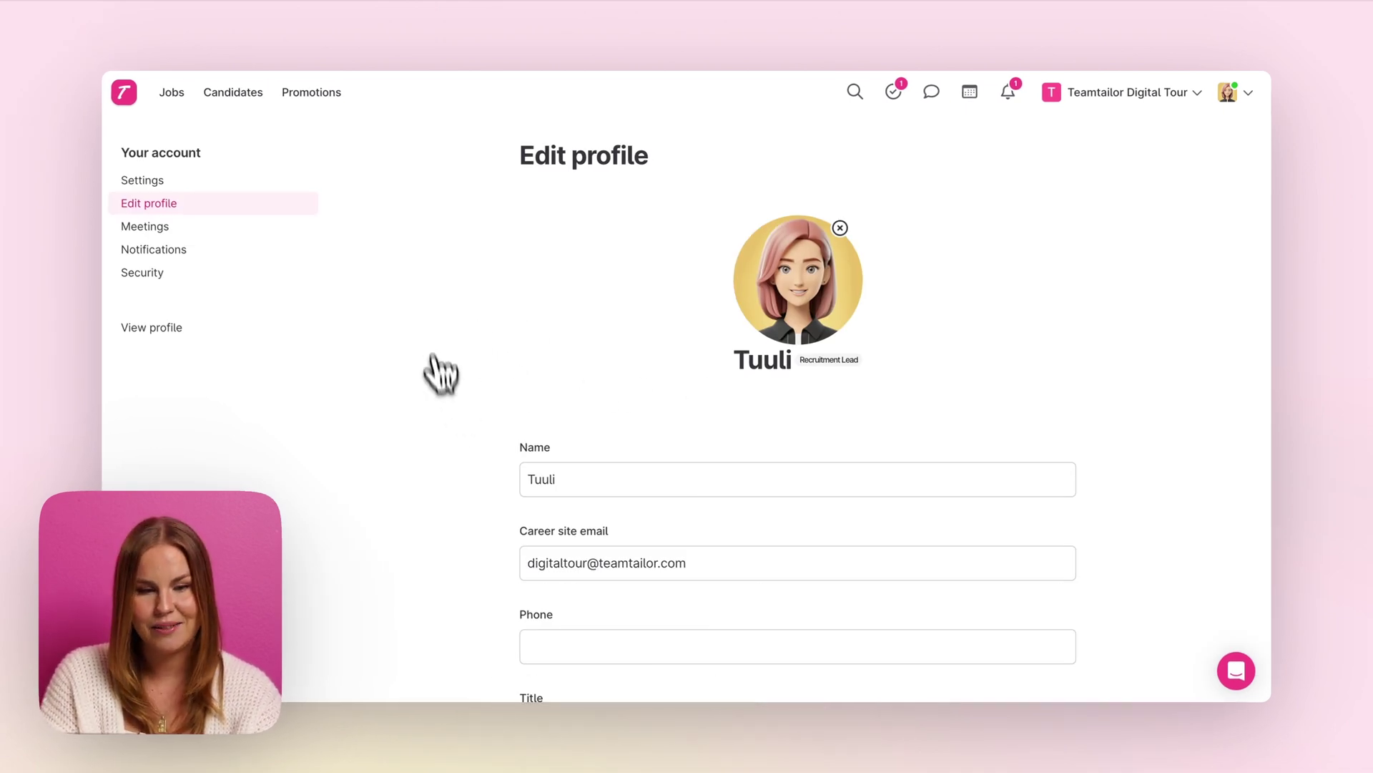
{"action": "left_click", "coordinate": [179, 228]}
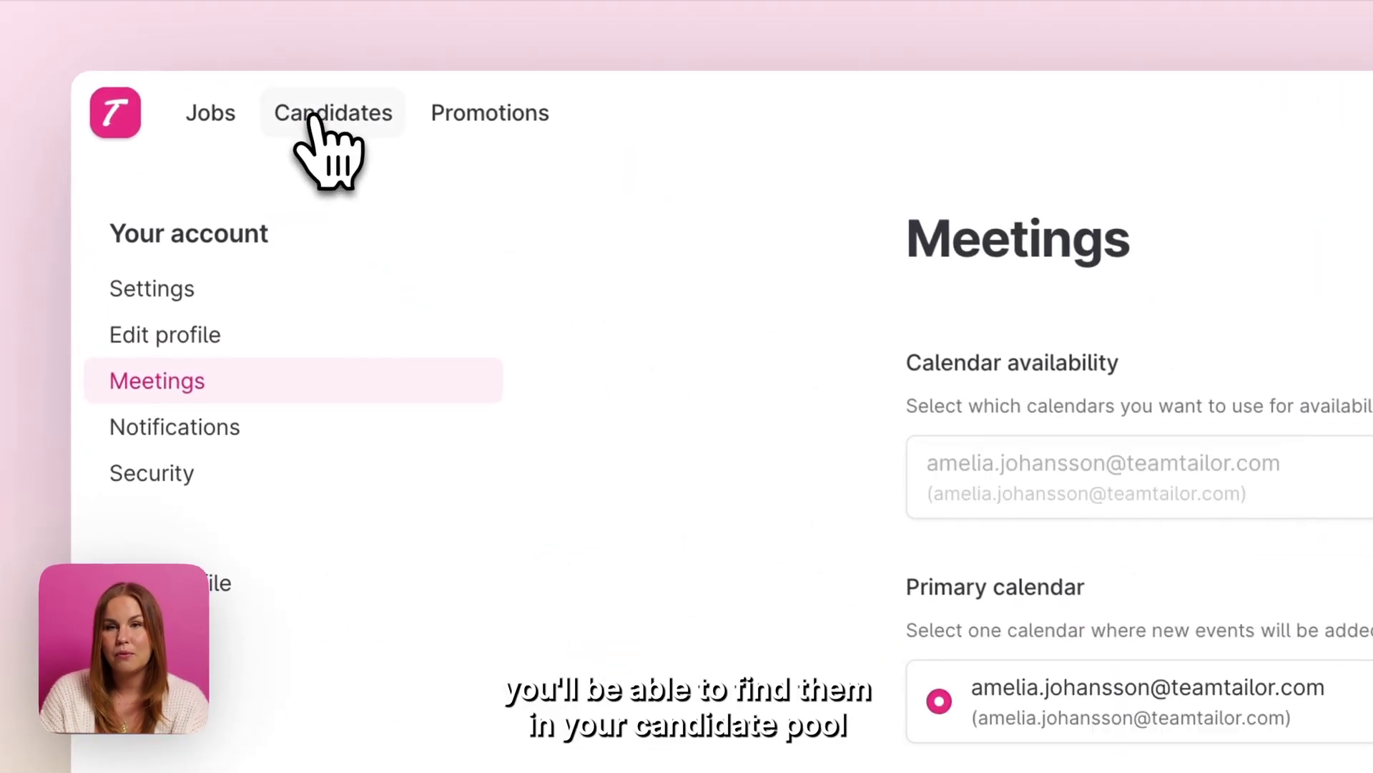
Switch from Candidates to the Jobs list and open its Filters options.
{"action": "left_click", "coordinate": [312, 114]}
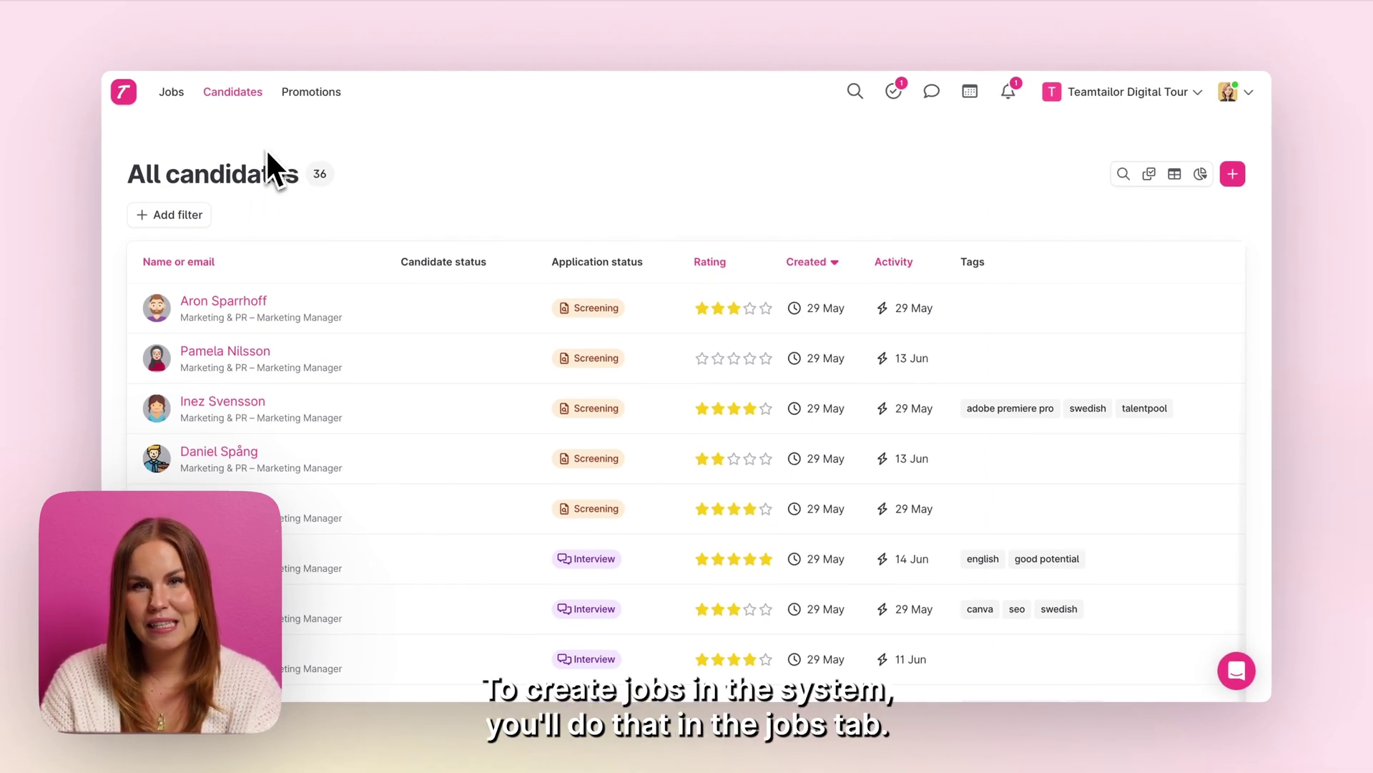
{"action": "left_click", "coordinate": [171, 92]}
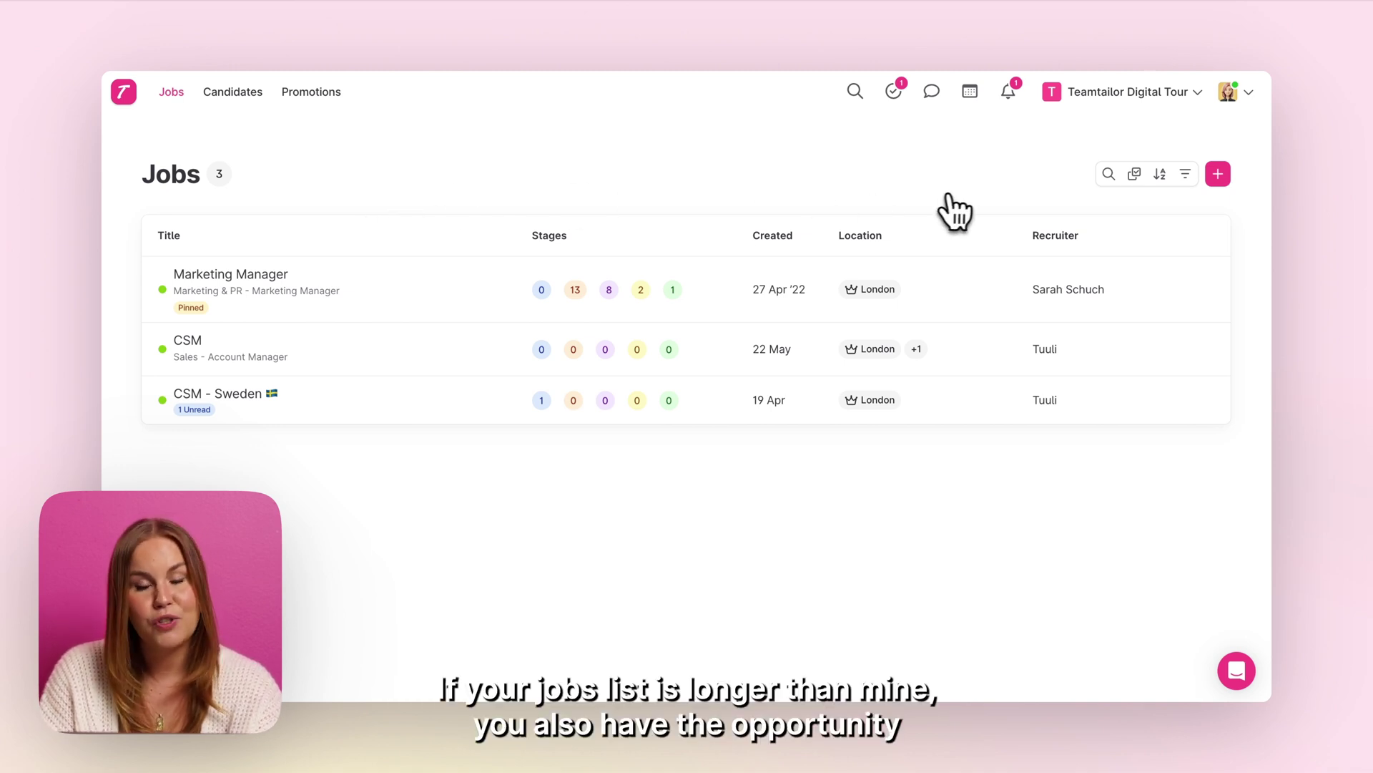
{"action": "left_click", "coordinate": [1185, 174]}
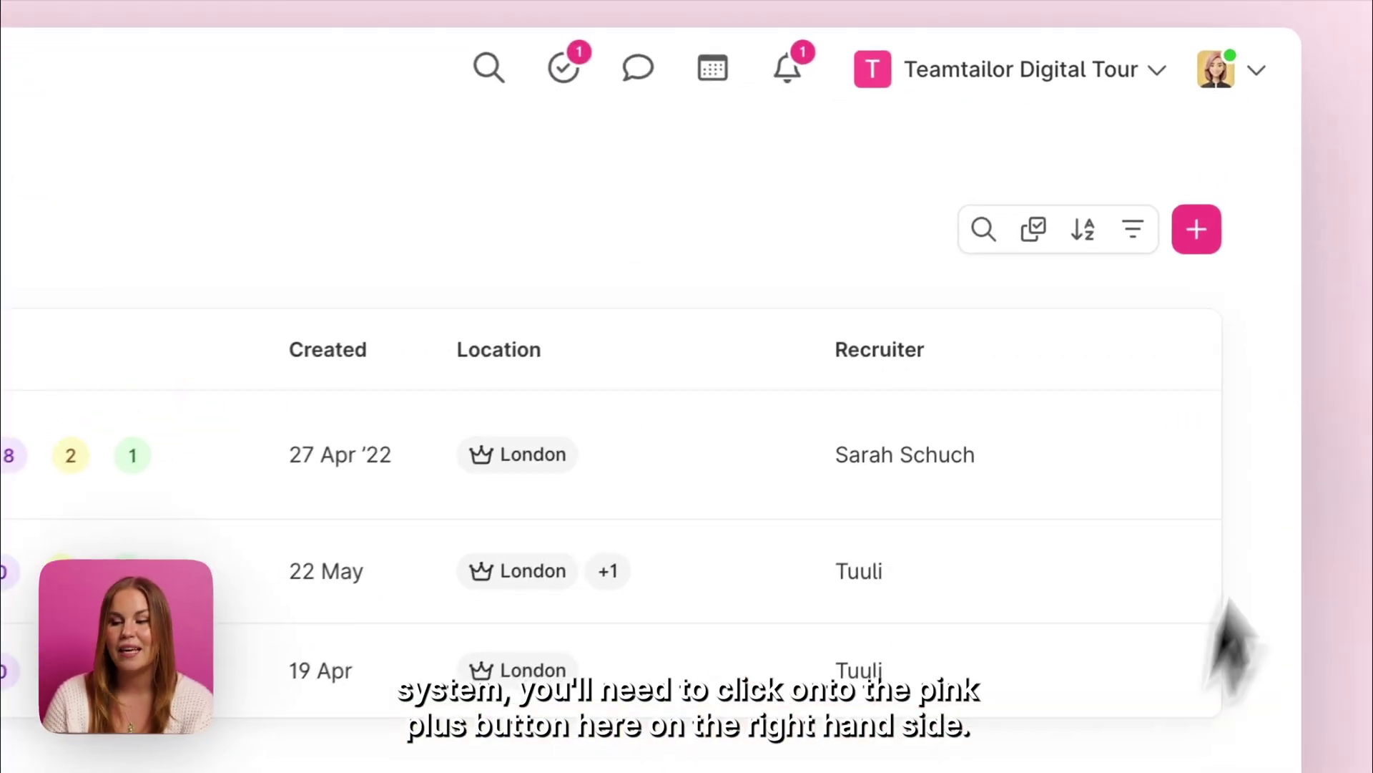
Create a job from the default template titled CSM, with a Co-pilot-drafted description.
{"action": "left_click", "coordinate": [1221, 176]}
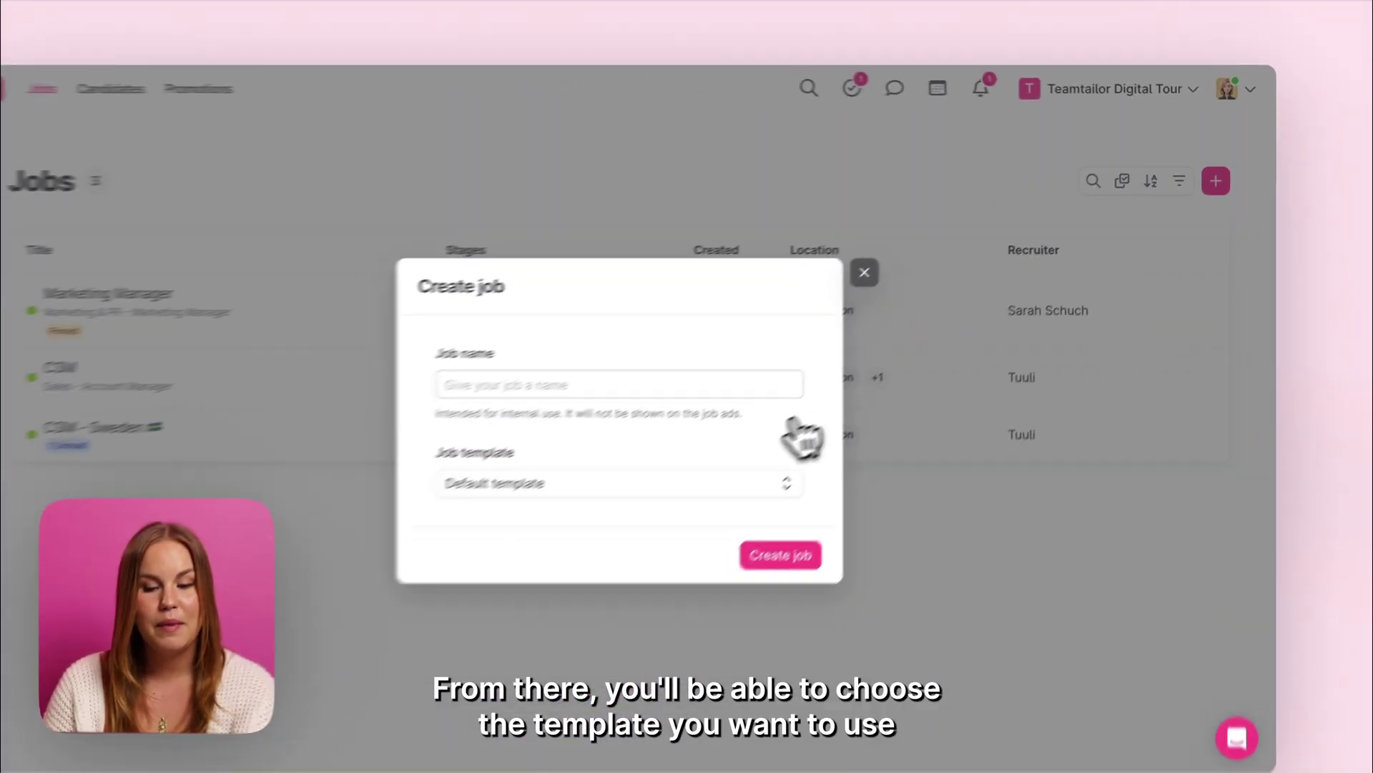
{"action": "left_click", "coordinate": [707, 451]}
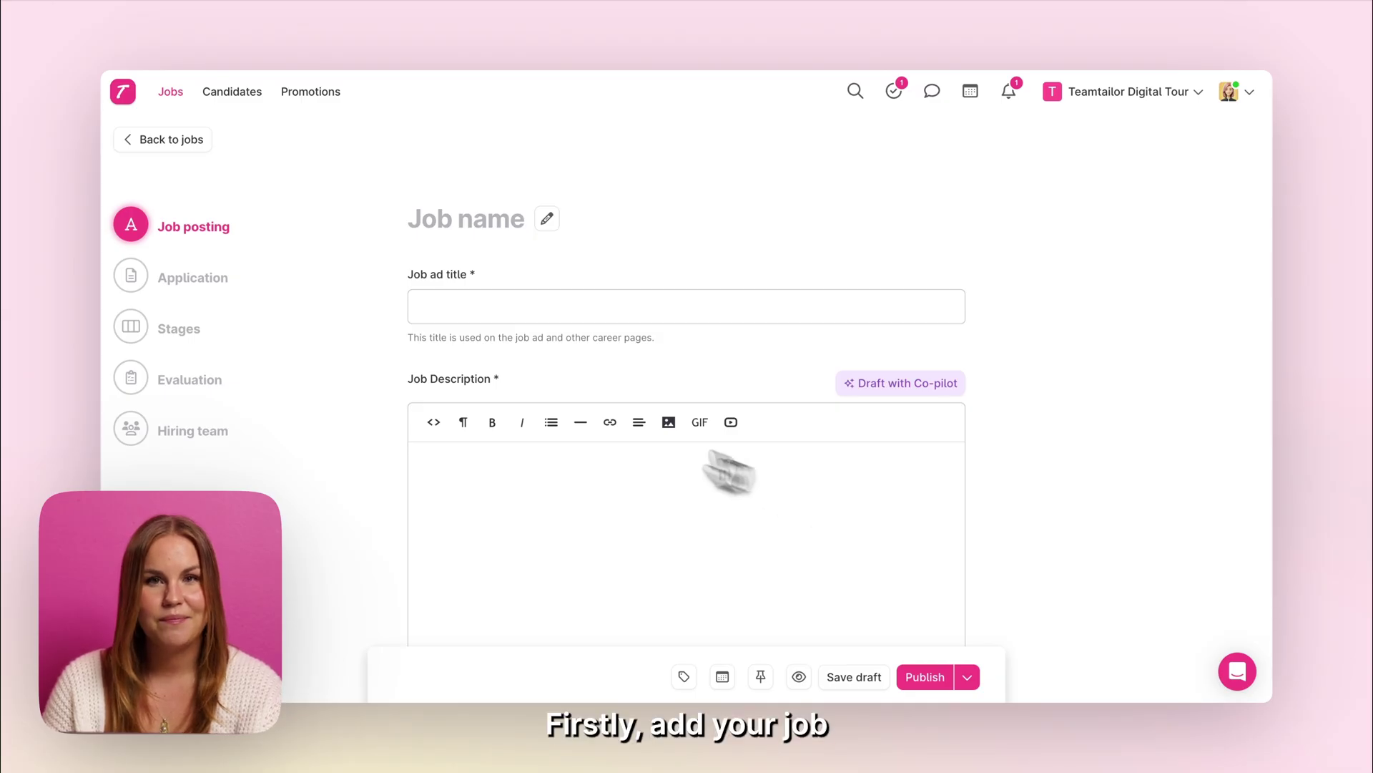
{"action": "left_click", "coordinate": [512, 312]}
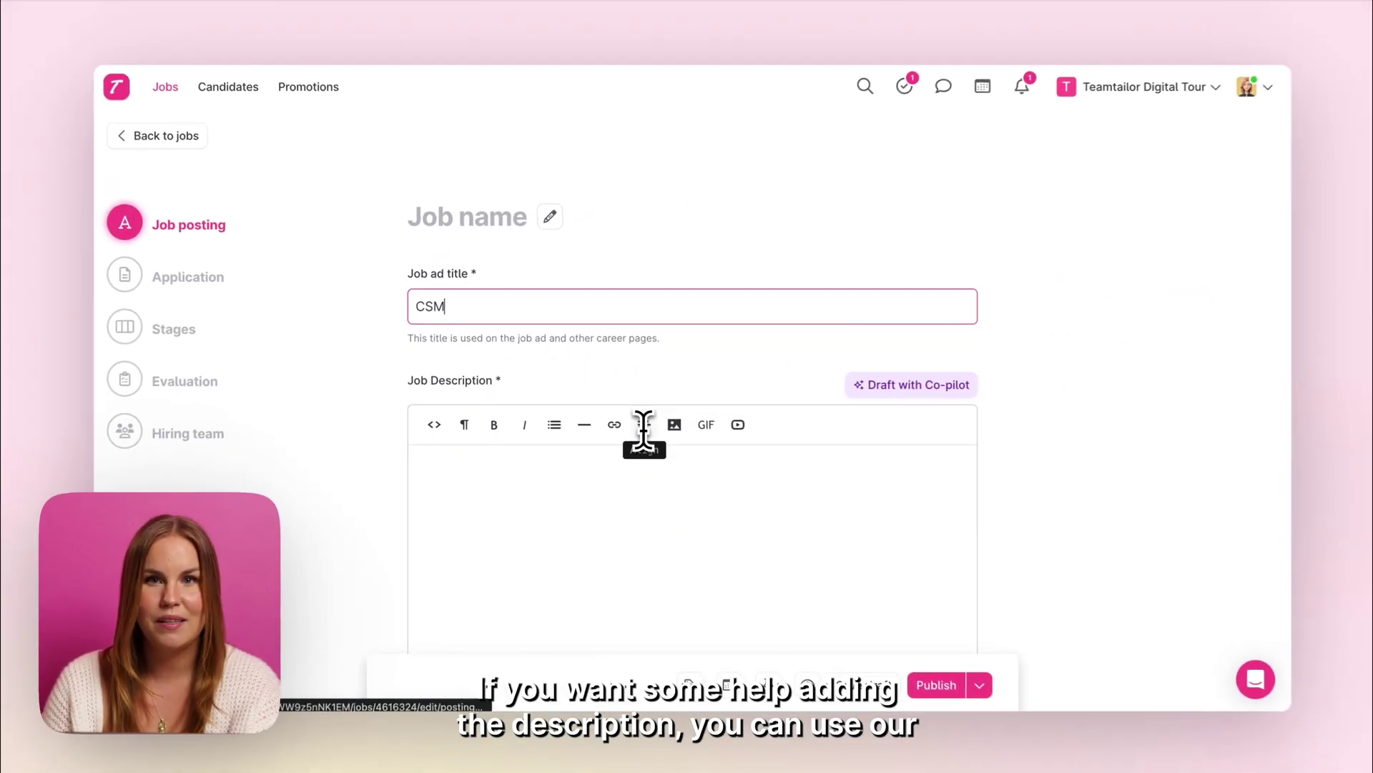
{"action": "left_click", "coordinate": [927, 388]}
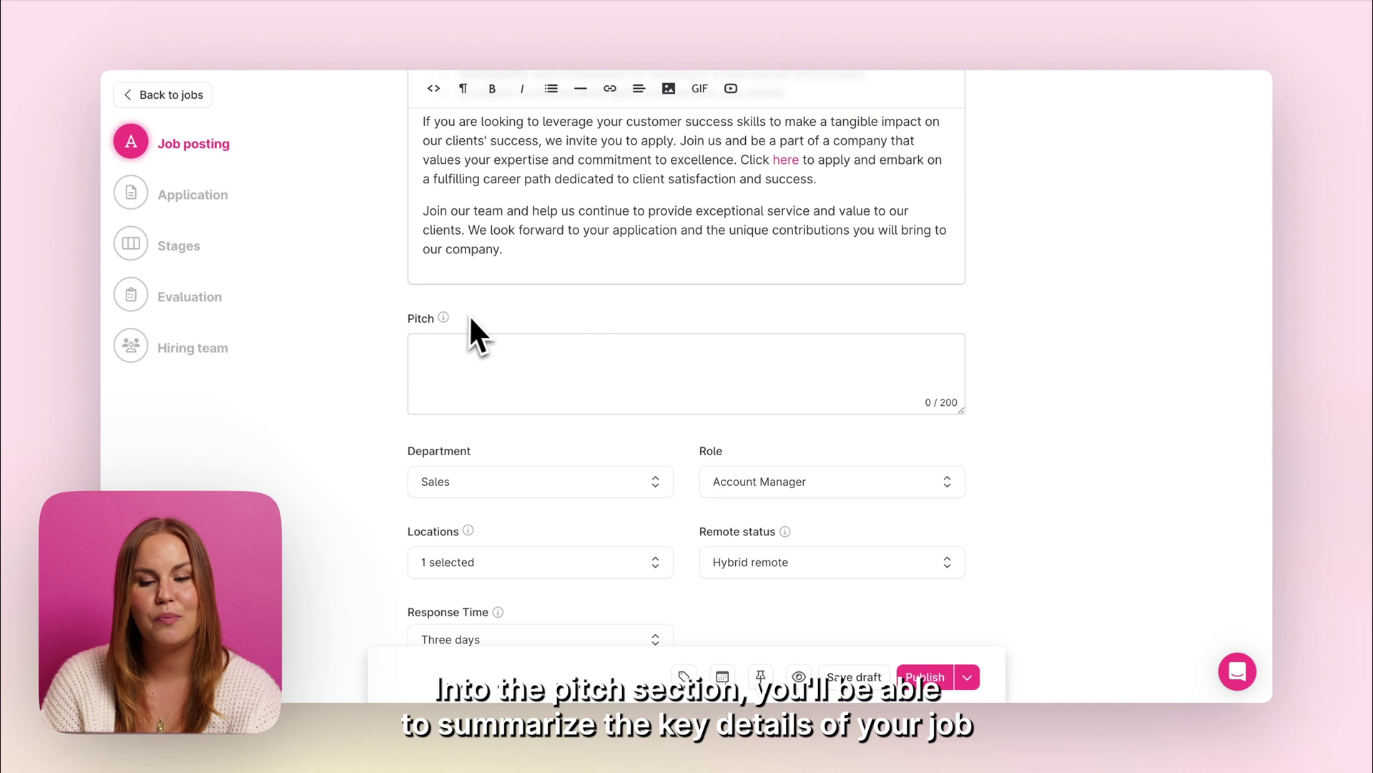
Paste the four-line benefits text into the job's Pitch field.
{"action": "left_click", "coordinate": [455, 359]}
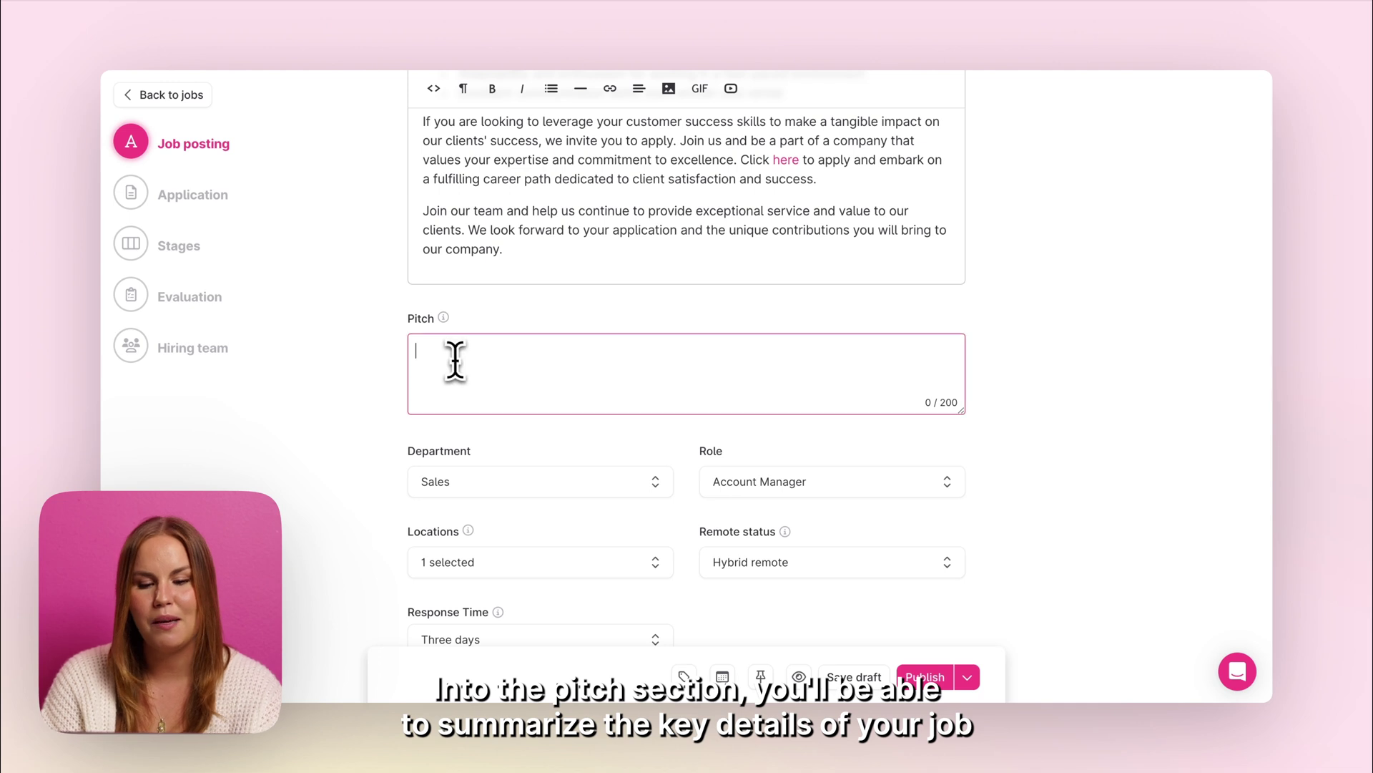
{"action": "type", "text": "Competitive salary with performance-related bonuses Professional growth and career advancement opportunities Flexible working arrangements A supportive, team-oriented company culture"}
{"action": "left_click", "coordinate": [385, 431]}
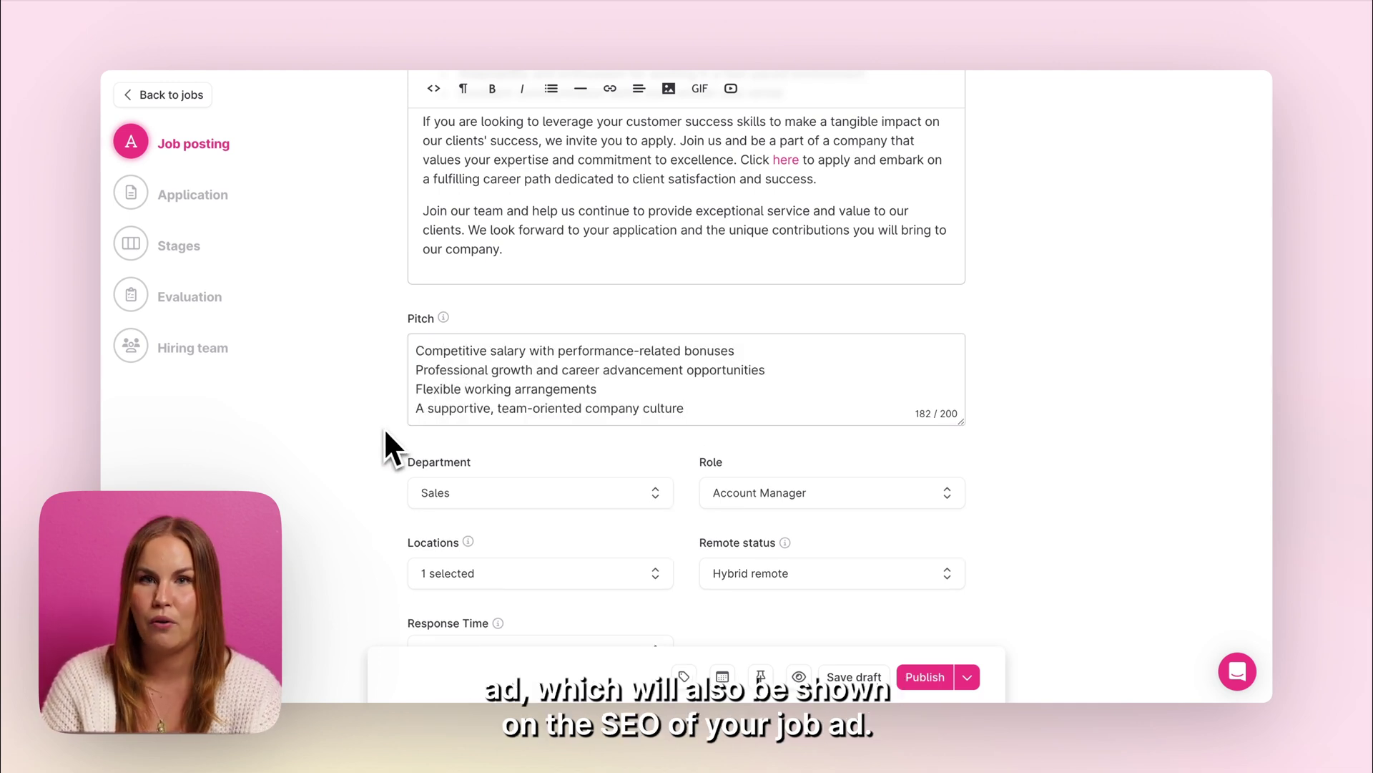
Keep London as the job location and Three days as the response time.
{"action": "scroll", "coordinate": [379, 513], "scroll_direction": "down", "scroll_amount": 2}
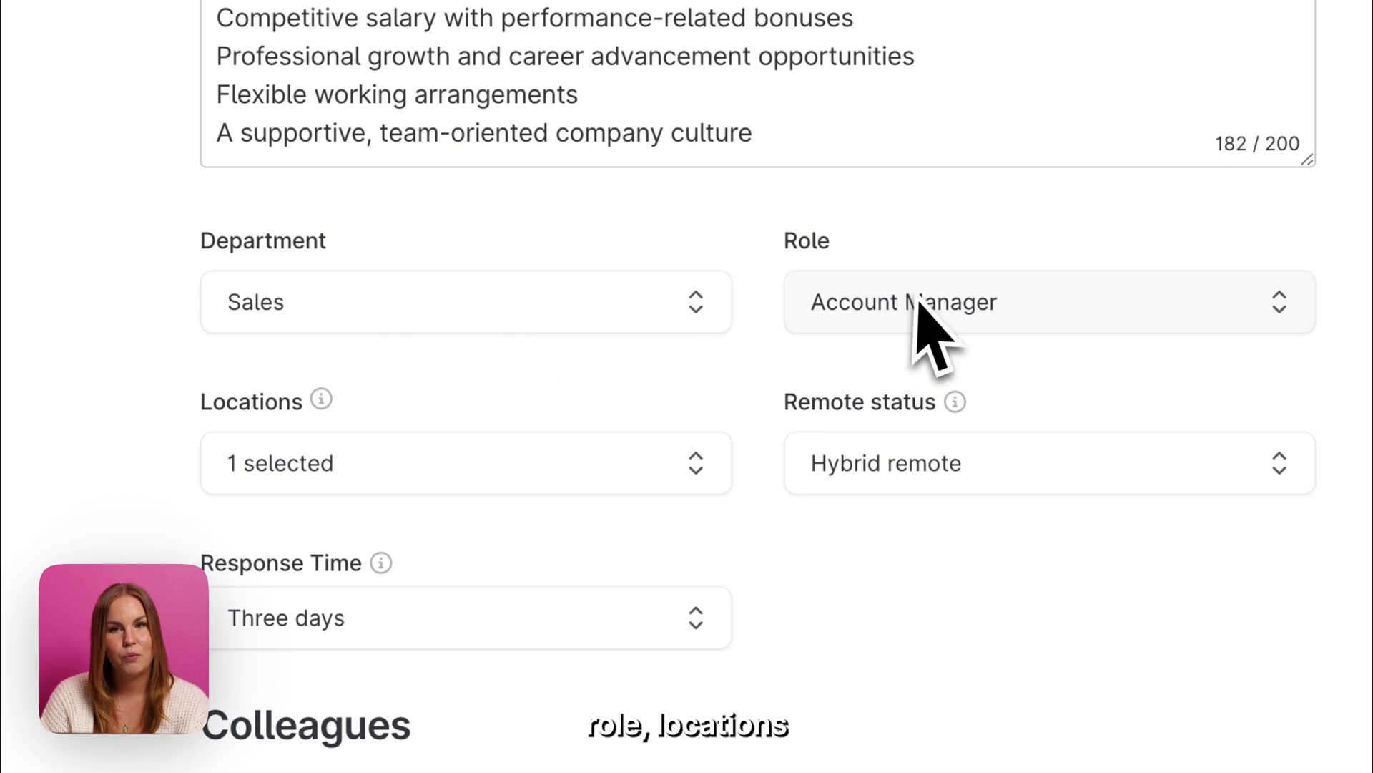
{"action": "left_click", "coordinate": [460, 493]}
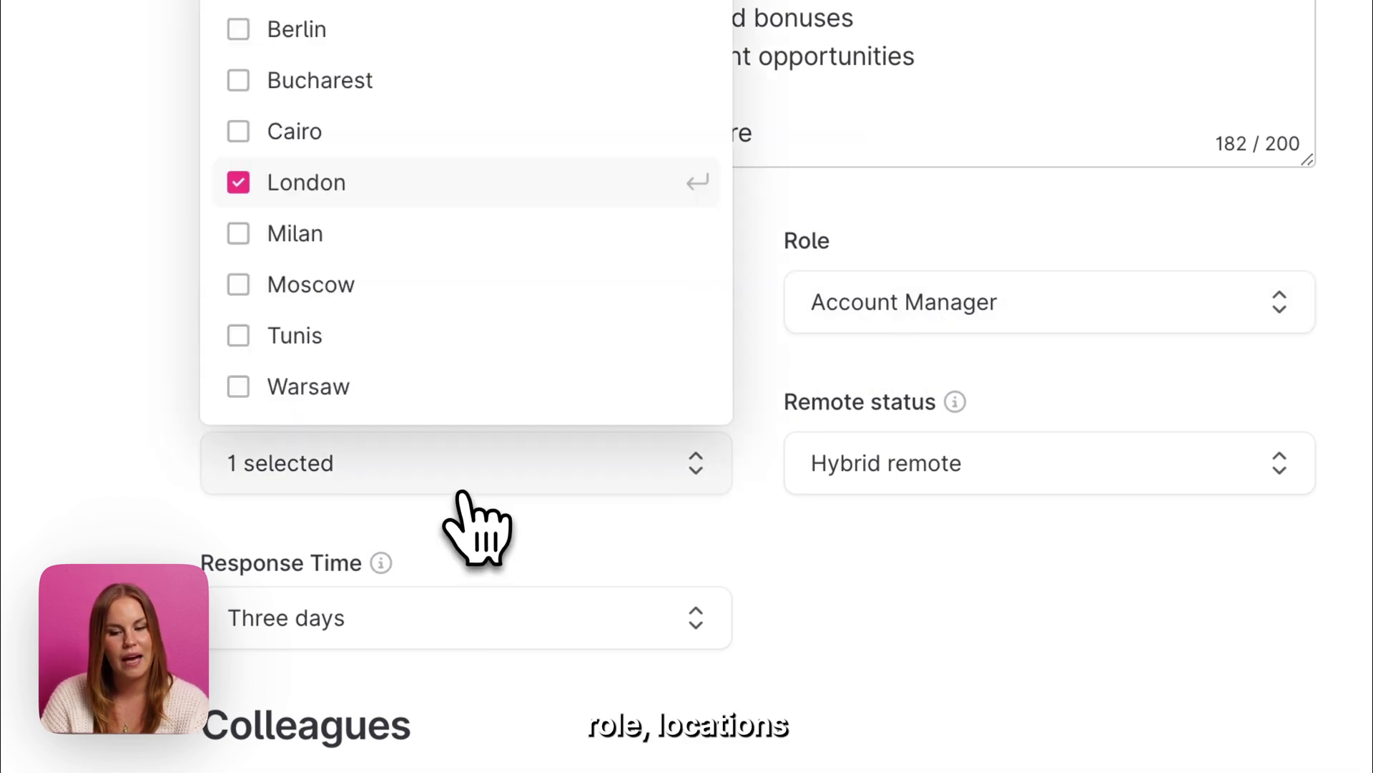
{"action": "left_click", "coordinate": [458, 494]}
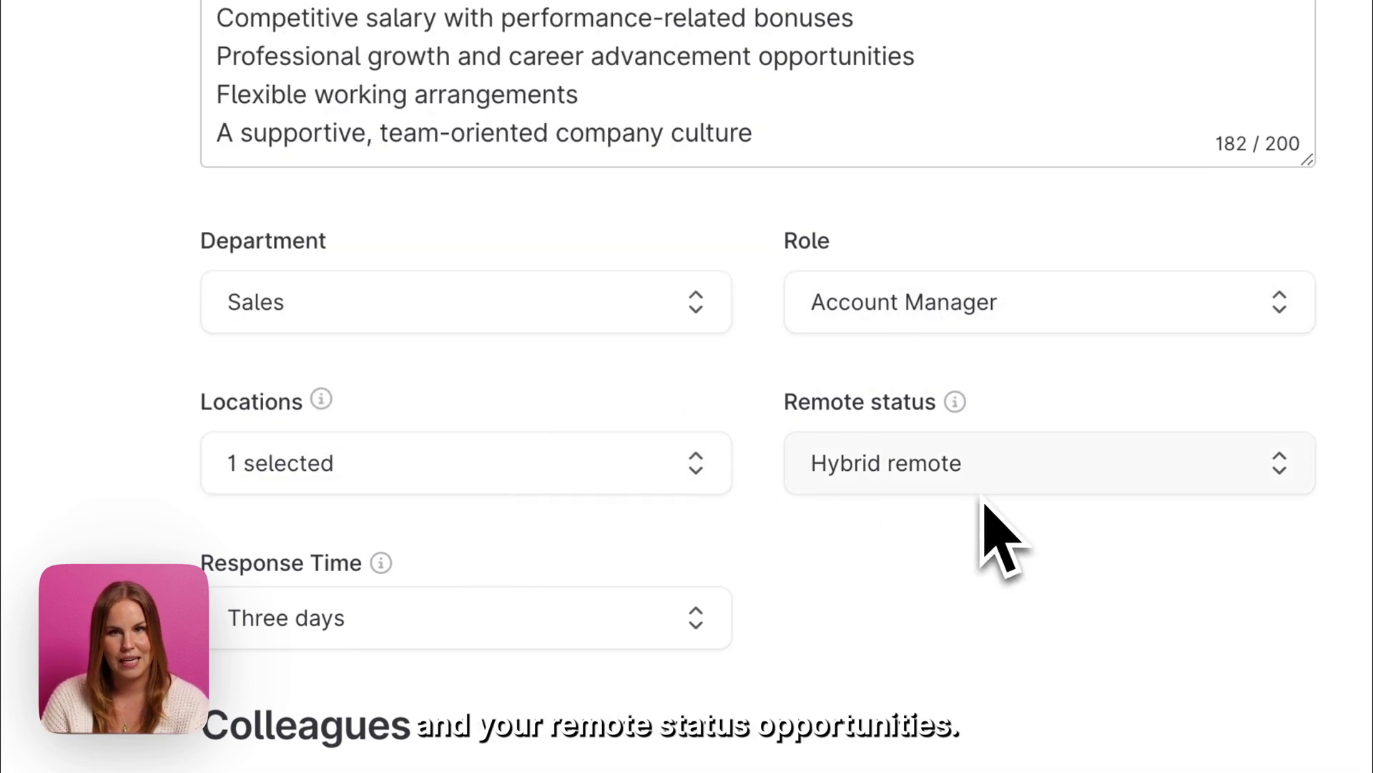
{"action": "left_click", "coordinate": [515, 632]}
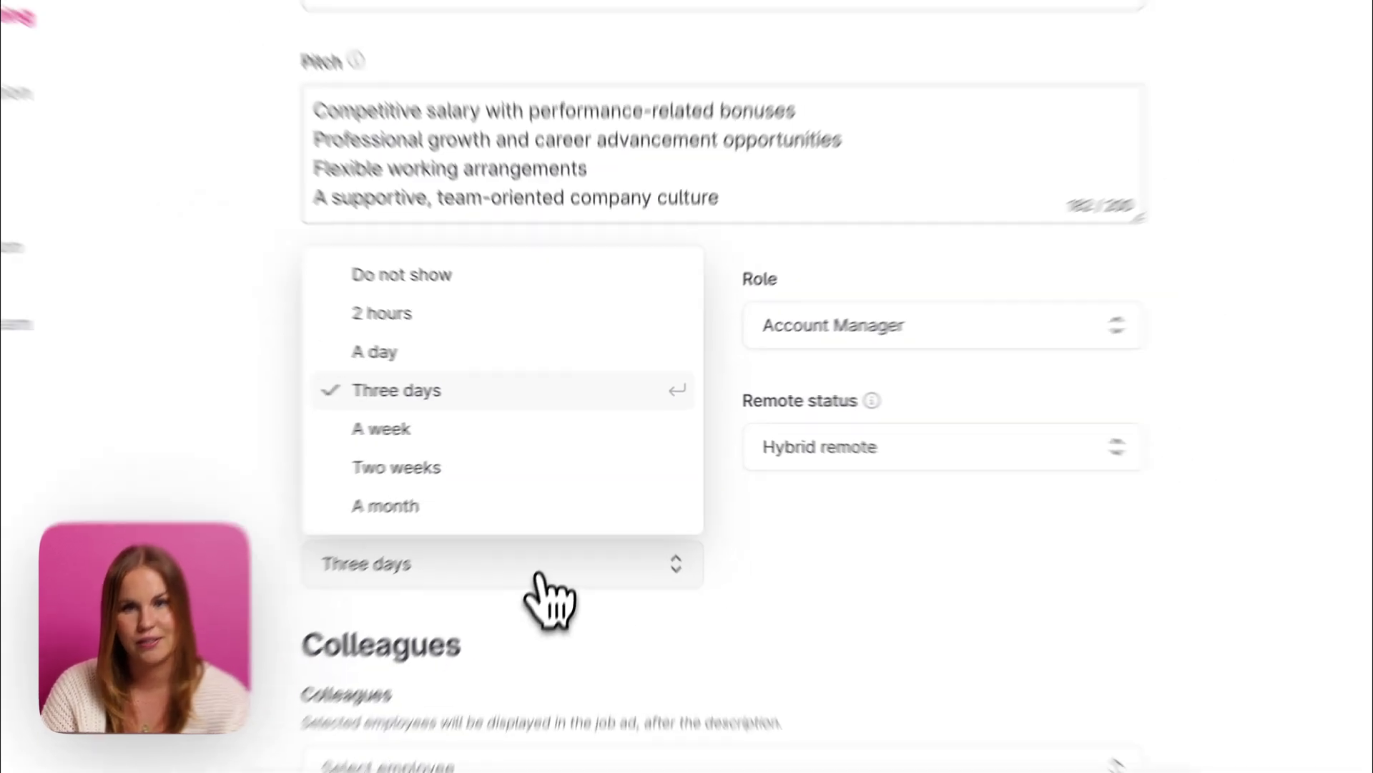
{"action": "left_click", "coordinate": [516, 633]}
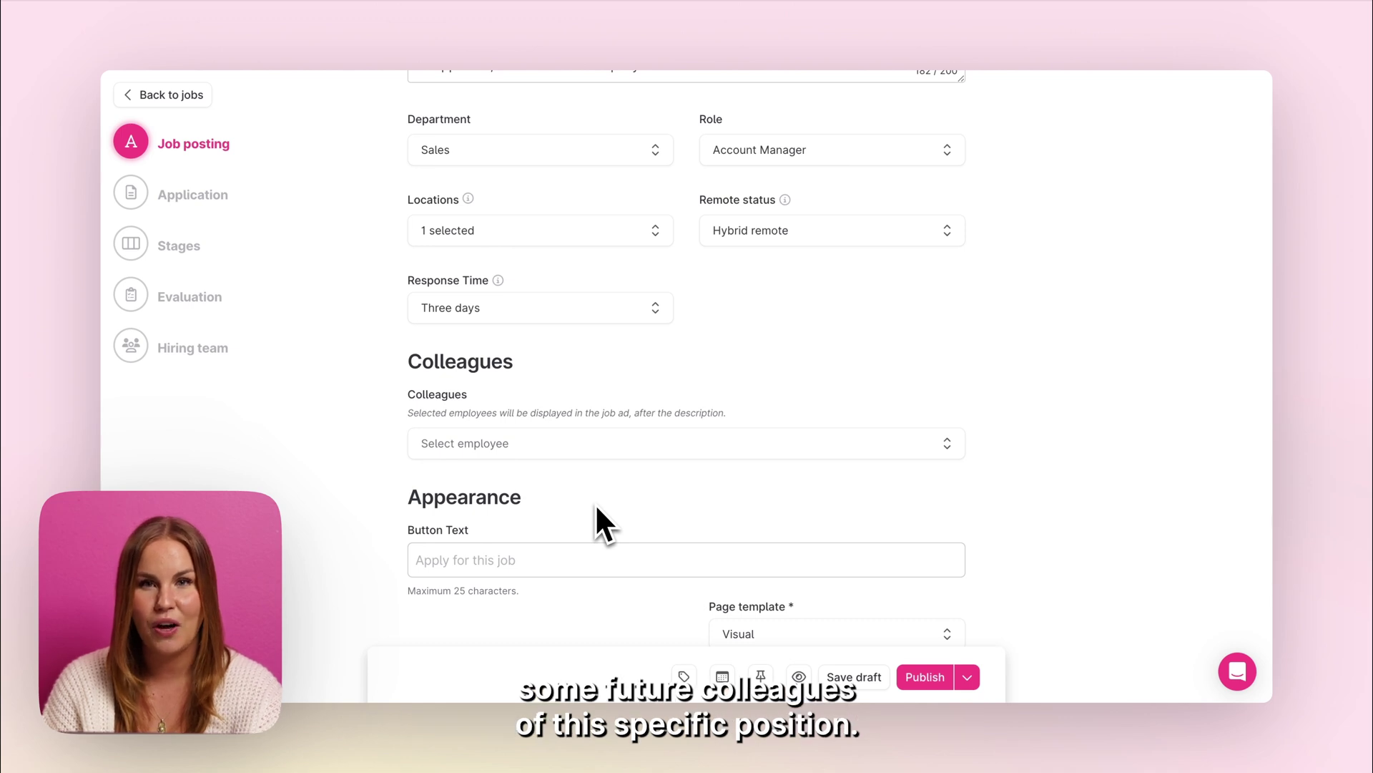
Add two employees to the job ad's Colleagues field.
{"action": "left_click", "coordinate": [559, 457]}
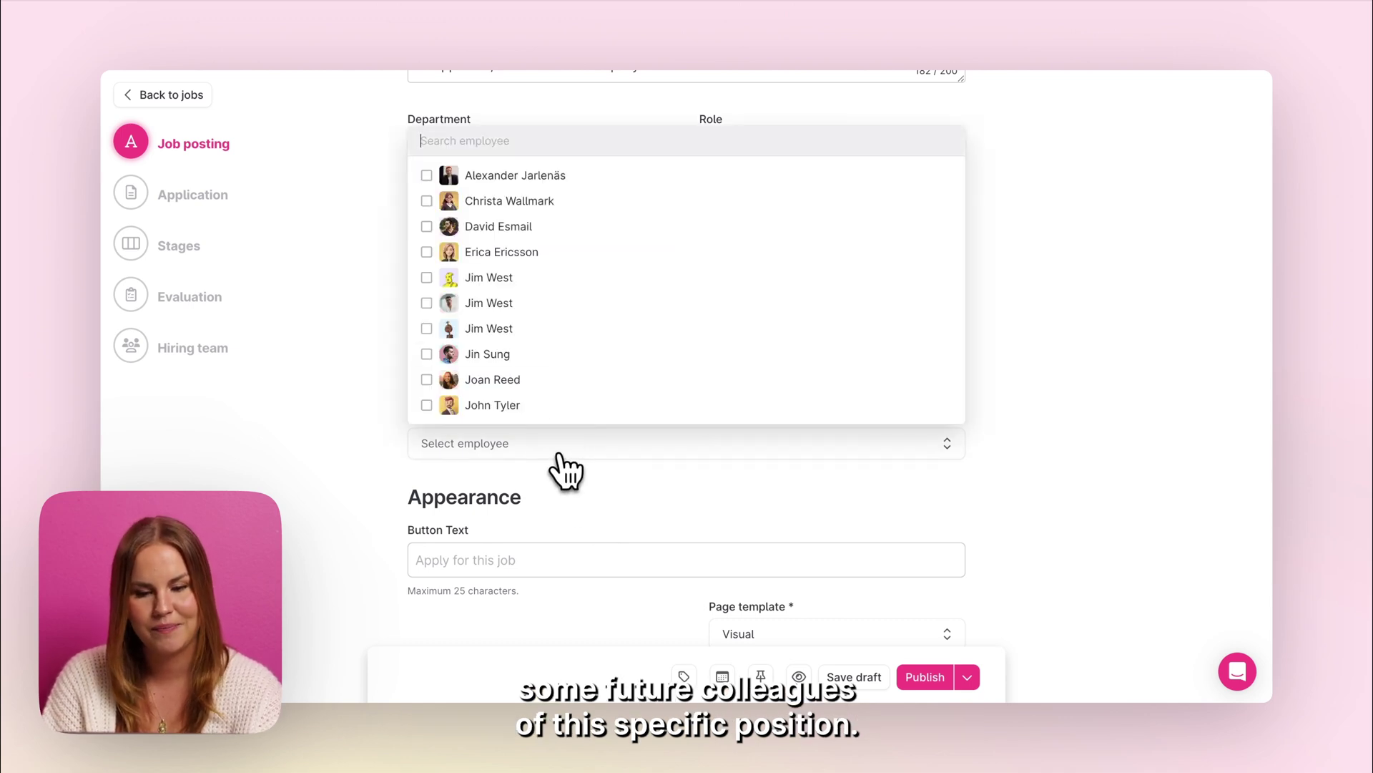
{"action": "left_click", "coordinate": [546, 359]}
{"action": "left_click", "coordinate": [586, 495]}
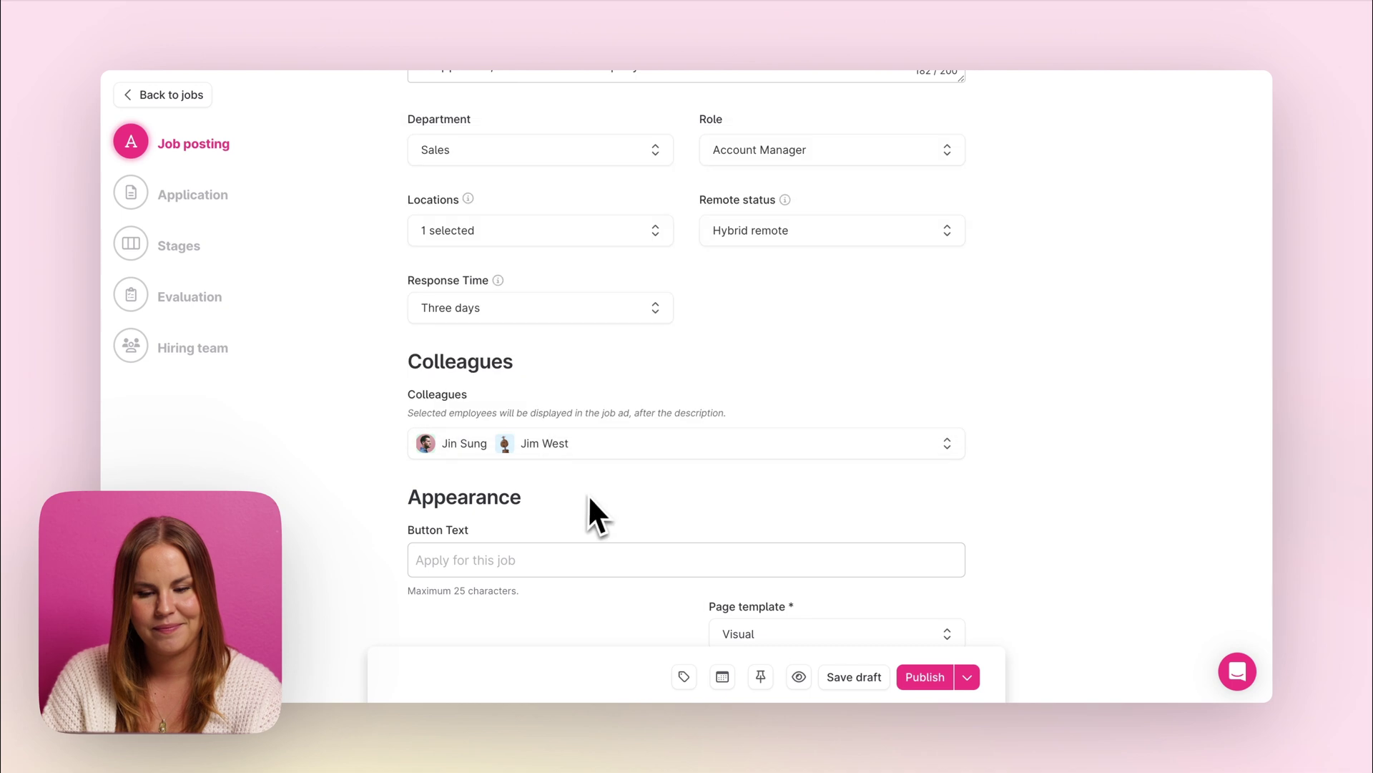
{"action": "scroll", "coordinate": [590, 490], "scroll_direction": "down", "scroll_amount": 5}
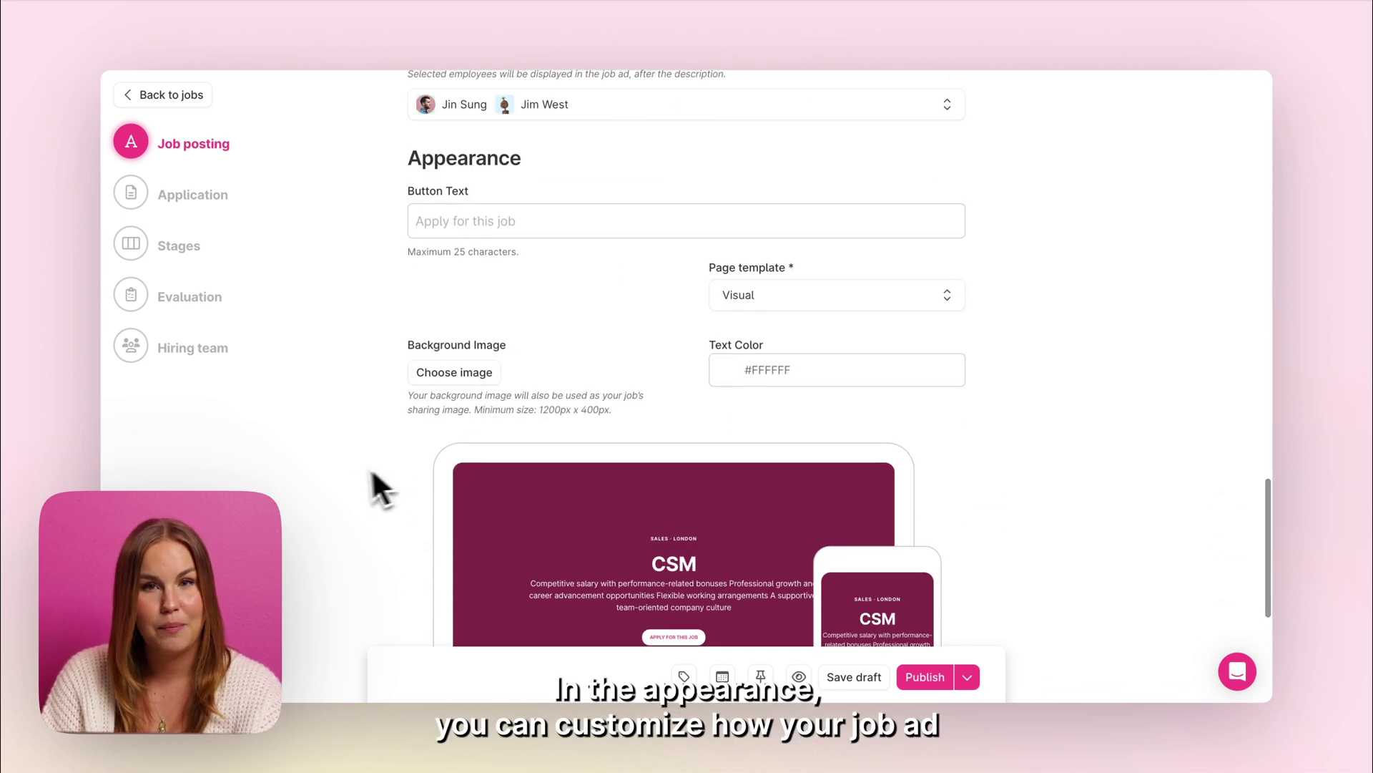
{"action": "scroll", "coordinate": [350, 471], "scroll_direction": "down", "scroll_amount": 1}
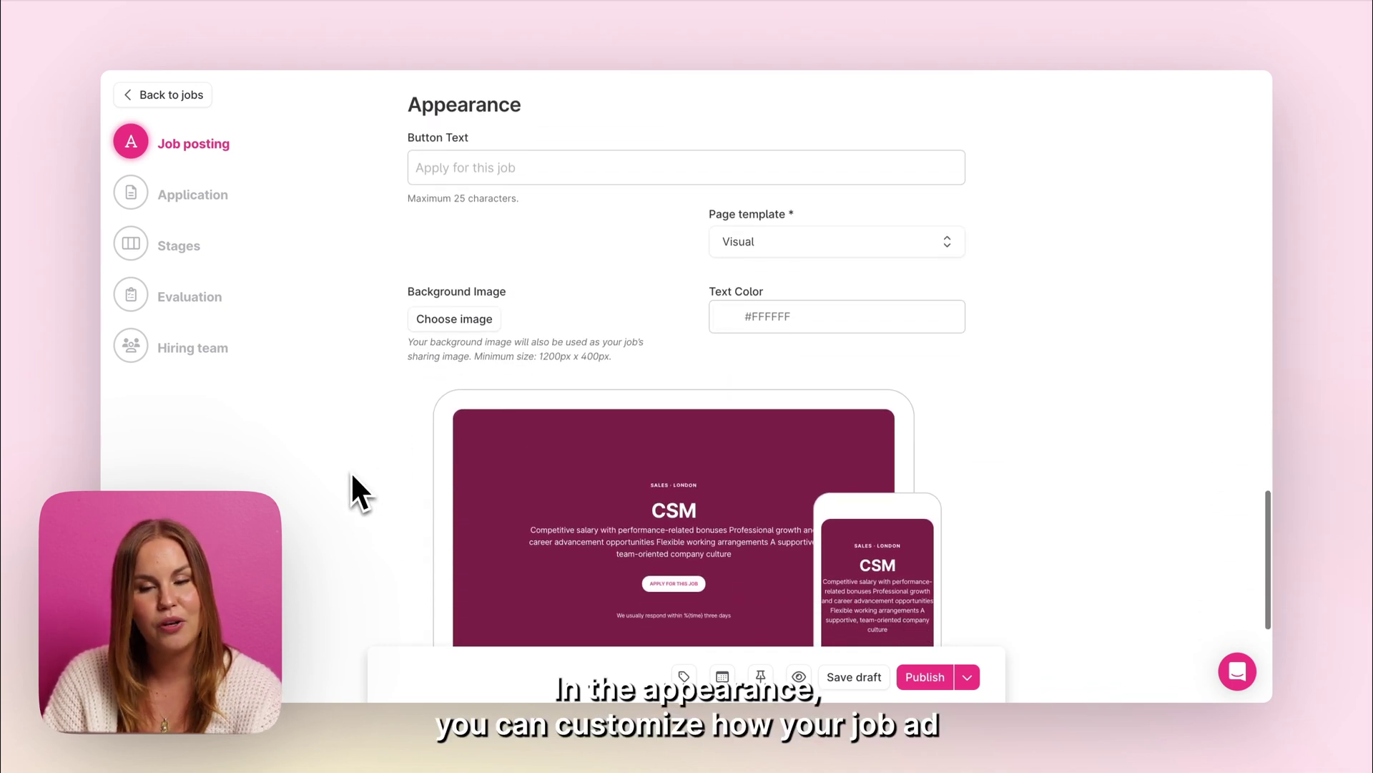
{"action": "scroll", "coordinate": [351, 471], "scroll_direction": "down", "scroll_amount": 1}
Set the apply button text to 'Apply now!' and keep the Visual page template.
{"action": "left_click", "coordinate": [447, 159]}
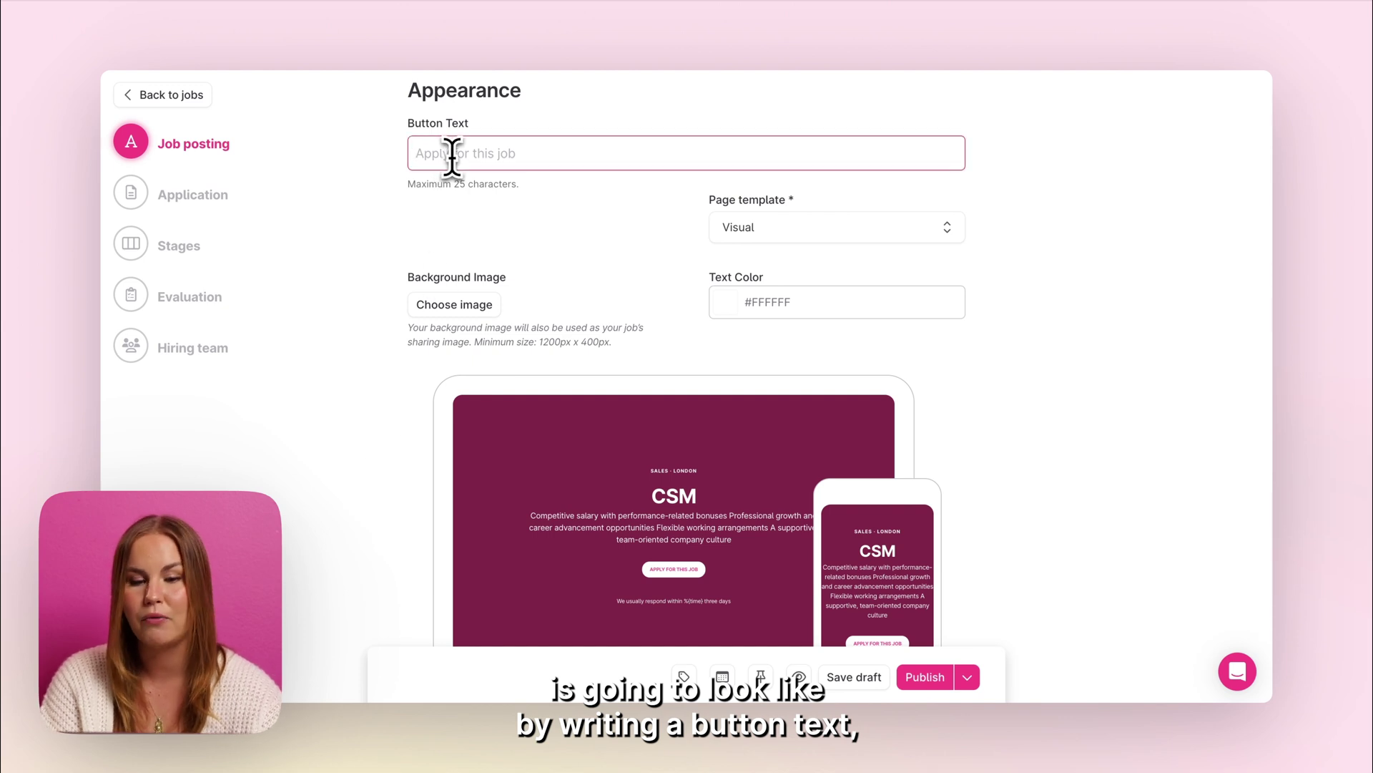
{"action": "type", "text": "Apply now!"}
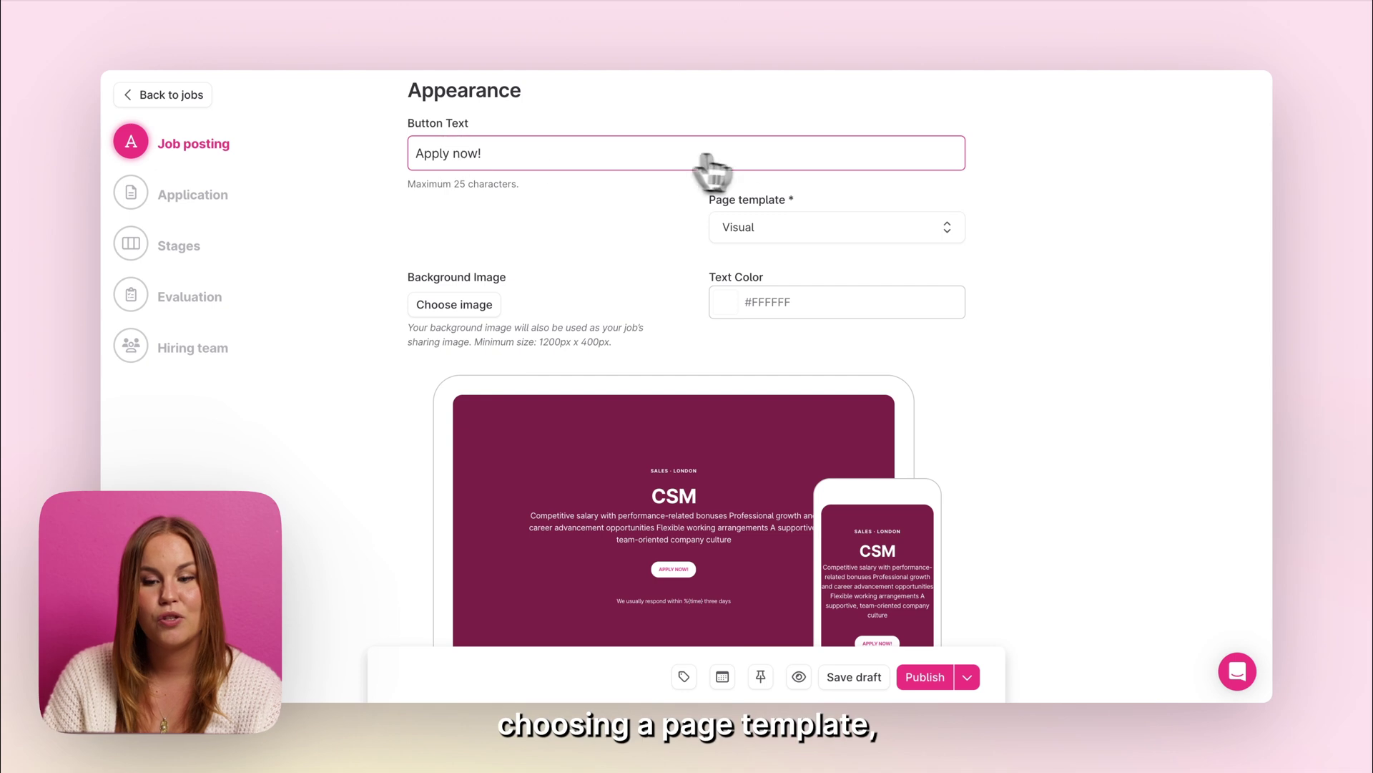
{"action": "left_click", "coordinate": [778, 230]}
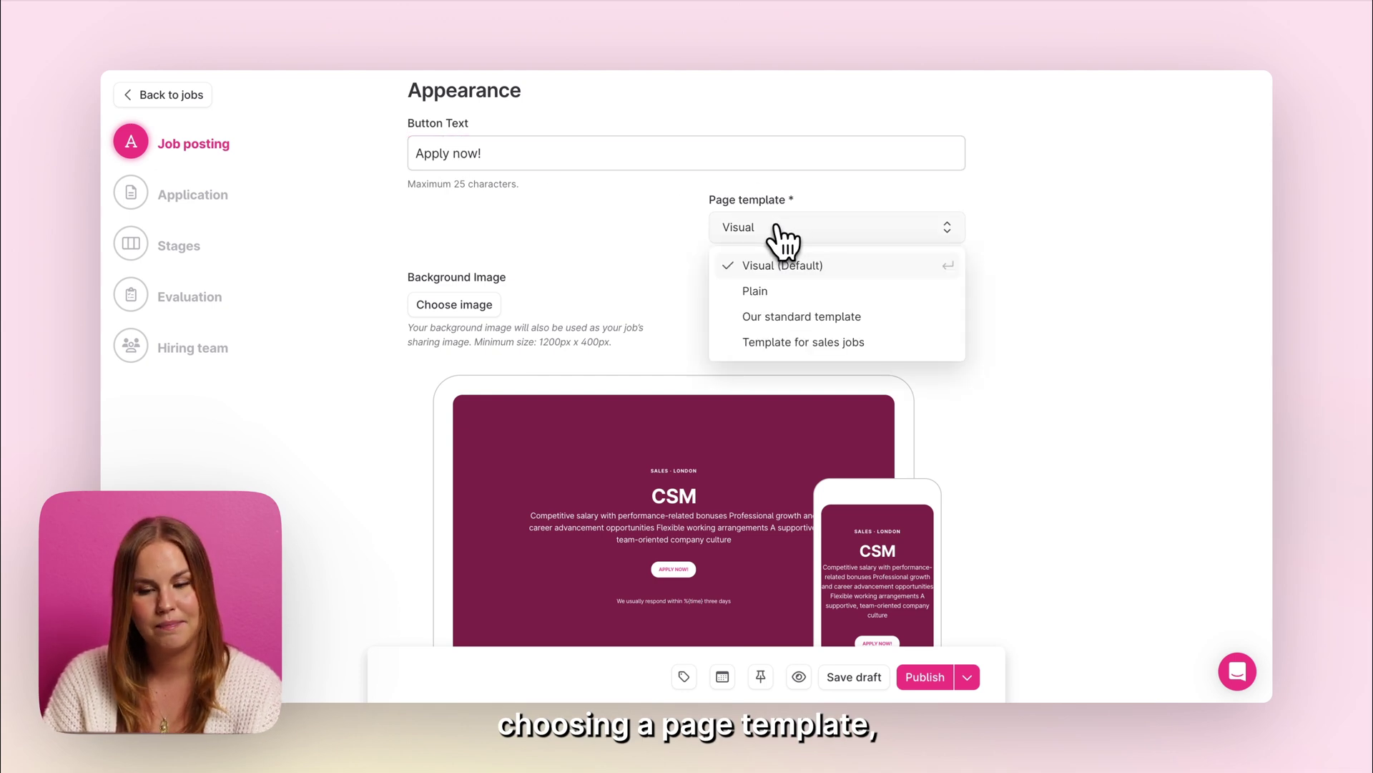
{"action": "left_click", "coordinate": [777, 226]}
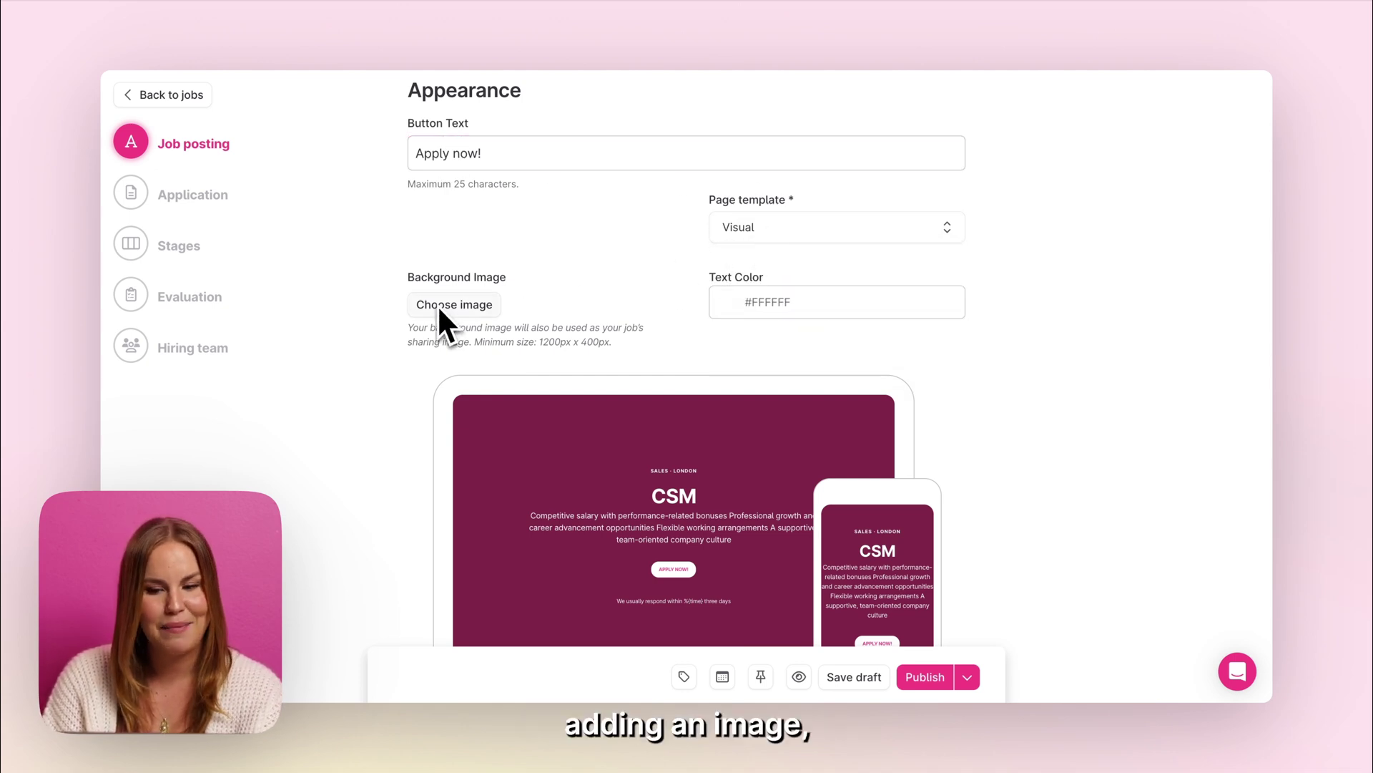
{"action": "scroll", "coordinate": [666, 336], "scroll_direction": "down", "scroll_amount": 1}
{"action": "scroll", "coordinate": [673, 290], "scroll_direction": "down", "scroll_amount": 1}
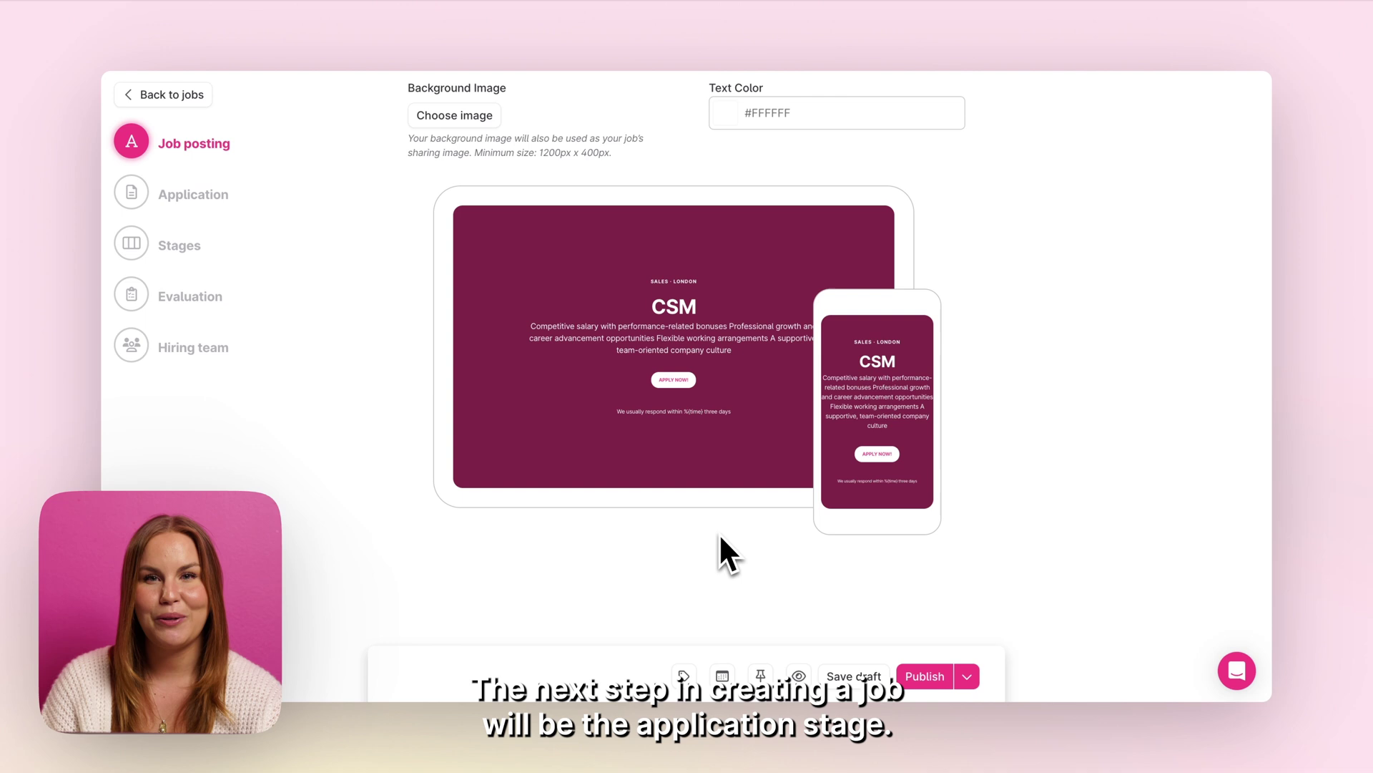
{"action": "scroll", "coordinate": [723, 551], "scroll_direction": "down", "scroll_amount": 2}
{"action": "left_click", "coordinate": [715, 604]}
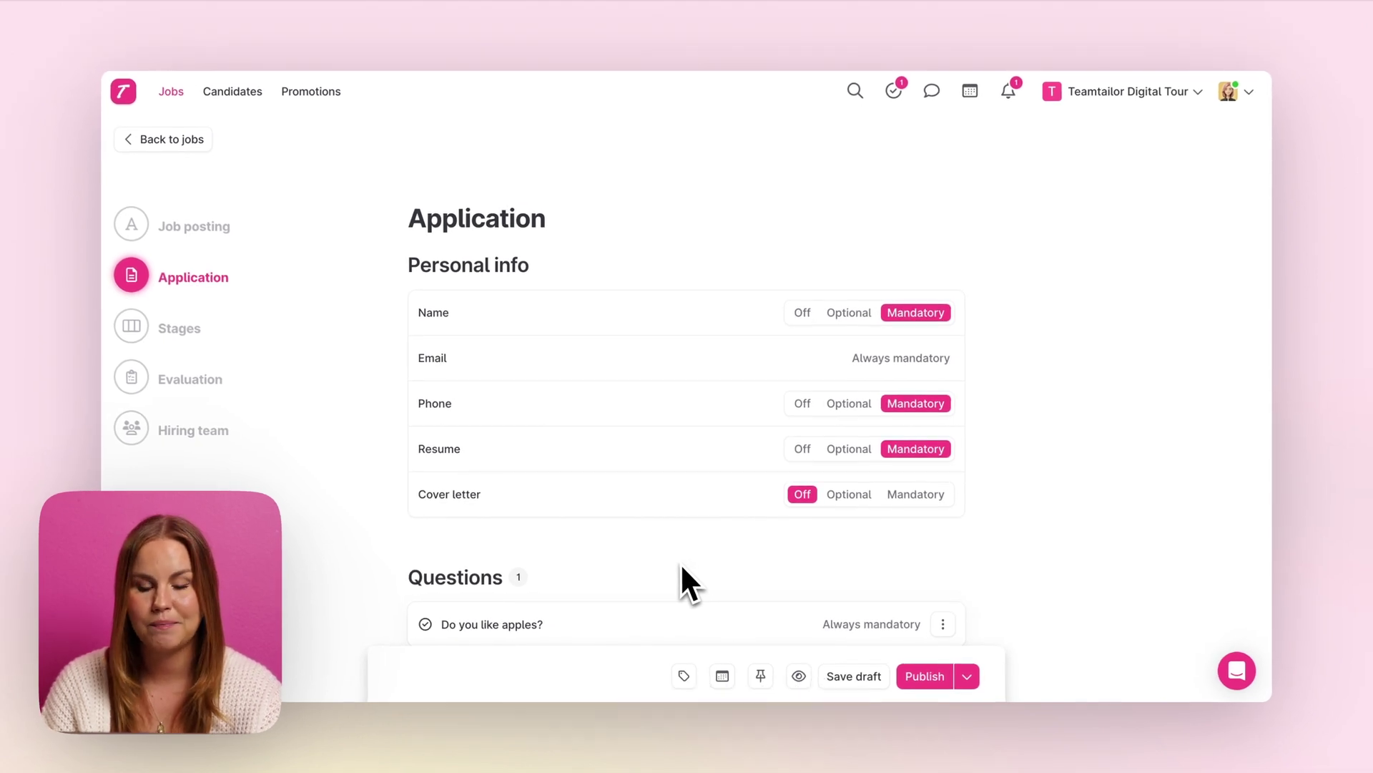
{"action": "scroll", "coordinate": [620, 558], "scroll_direction": "down", "scroll_amount": 3}
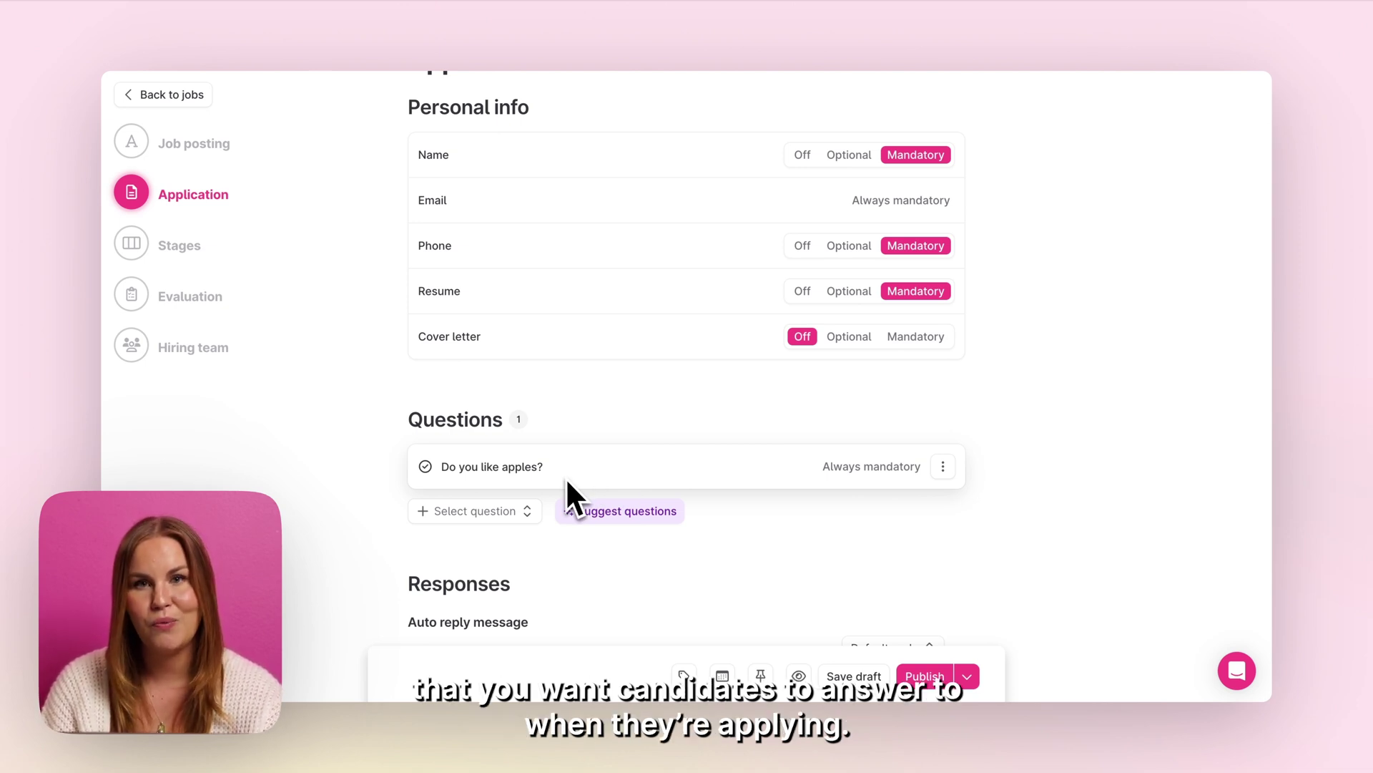
{"action": "scroll", "coordinate": [587, 488], "scroll_direction": "down", "scroll_amount": 3}
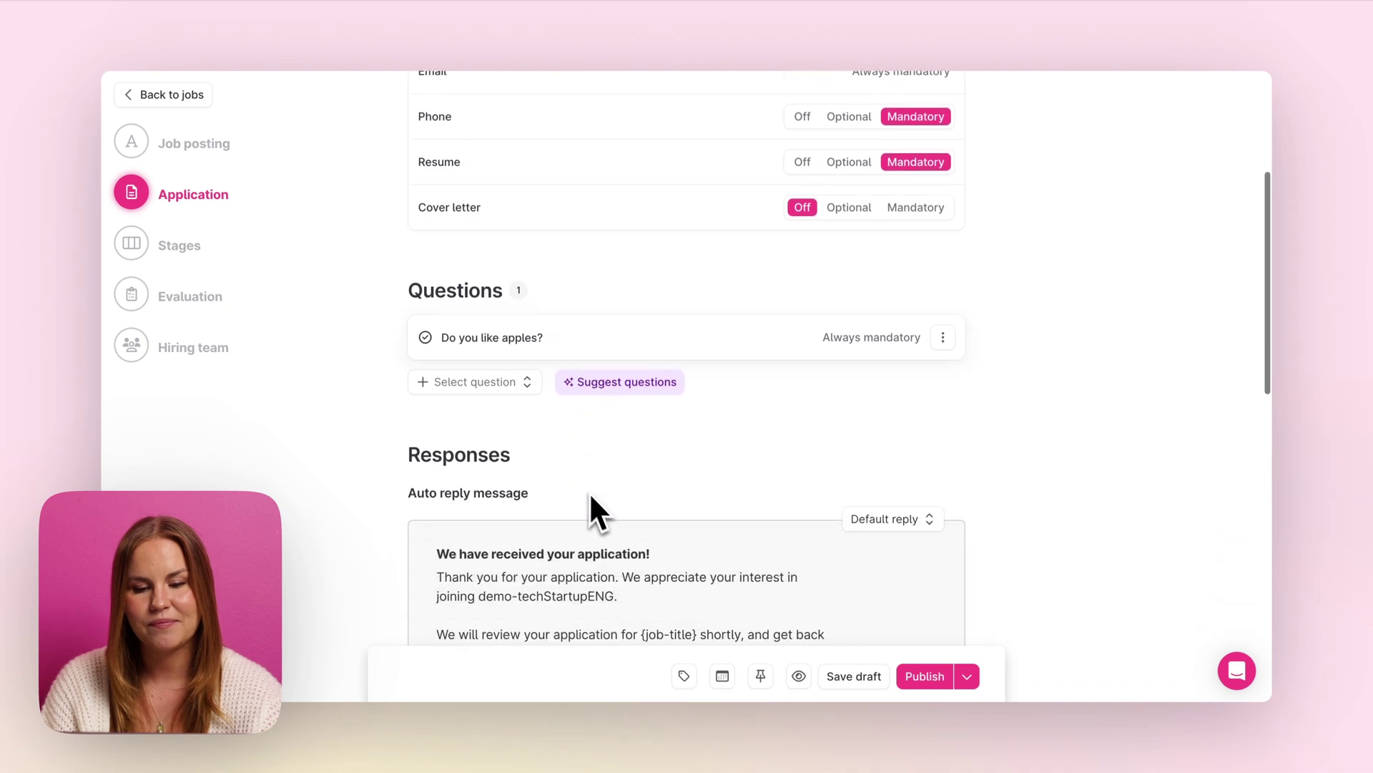
{"action": "scroll", "coordinate": [681, 515], "scroll_direction": "down", "scroll_amount": 3}
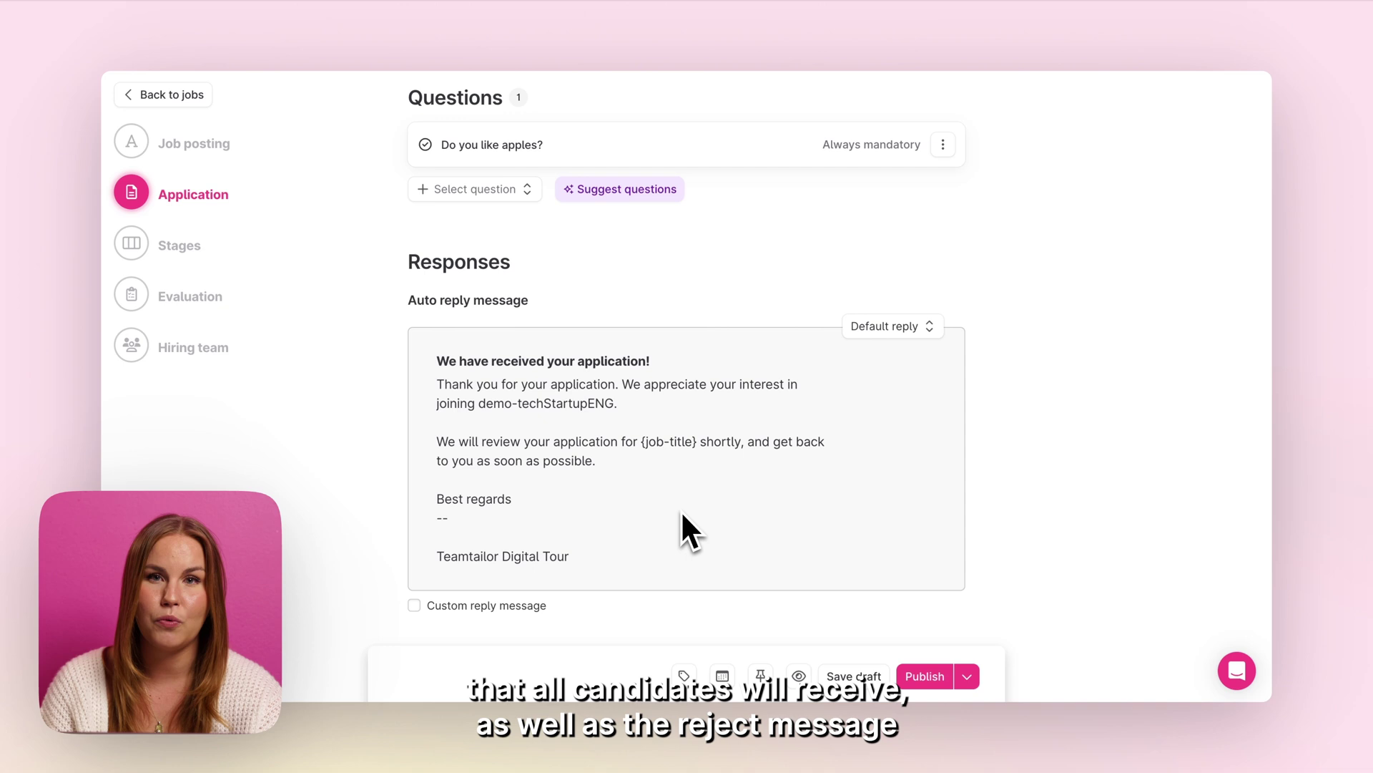
{"action": "scroll", "coordinate": [682, 514], "scroll_direction": "down", "scroll_amount": 7}
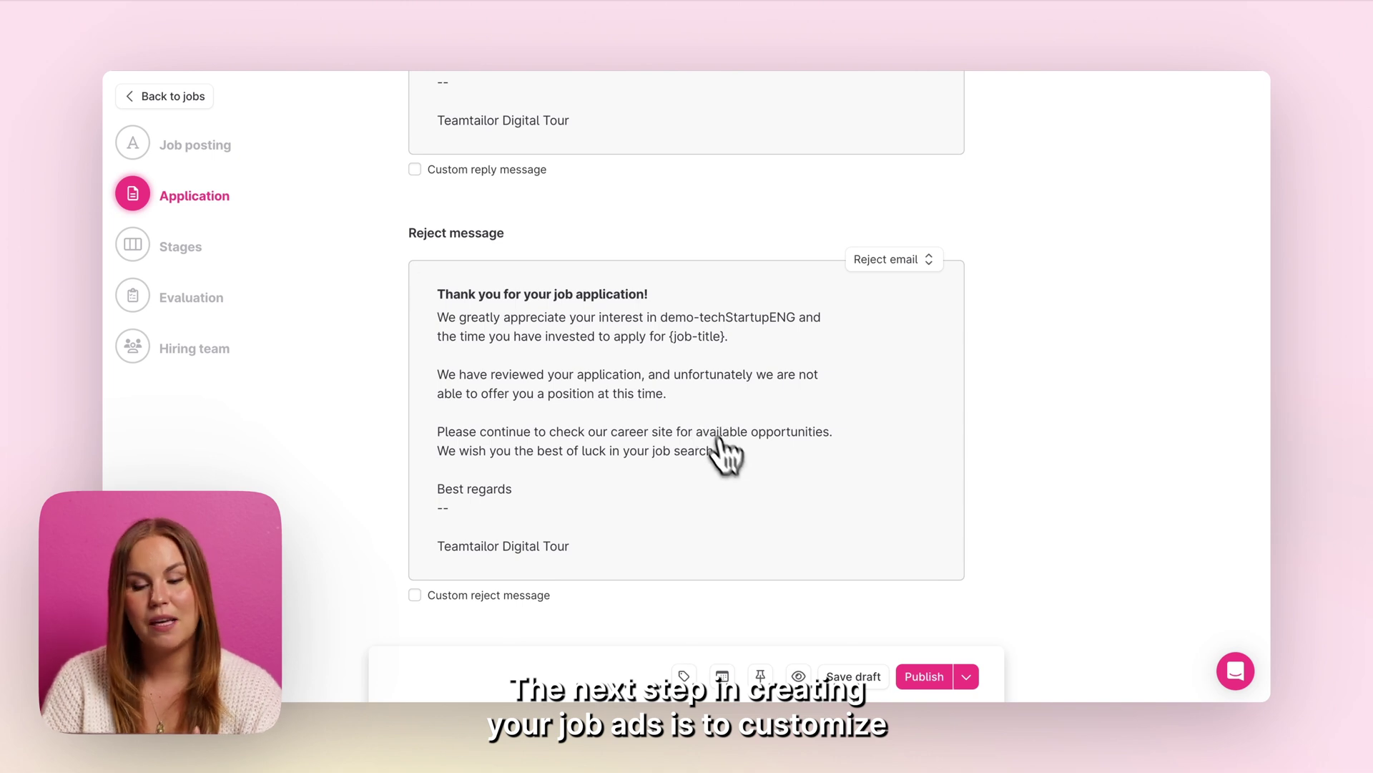
{"action": "scroll", "coordinate": [730, 465], "scroll_direction": "down", "scroll_amount": 3}
Go to the Stages step and check the Reviewing stage's options without changing anything.
{"action": "left_click", "coordinate": [688, 570]}
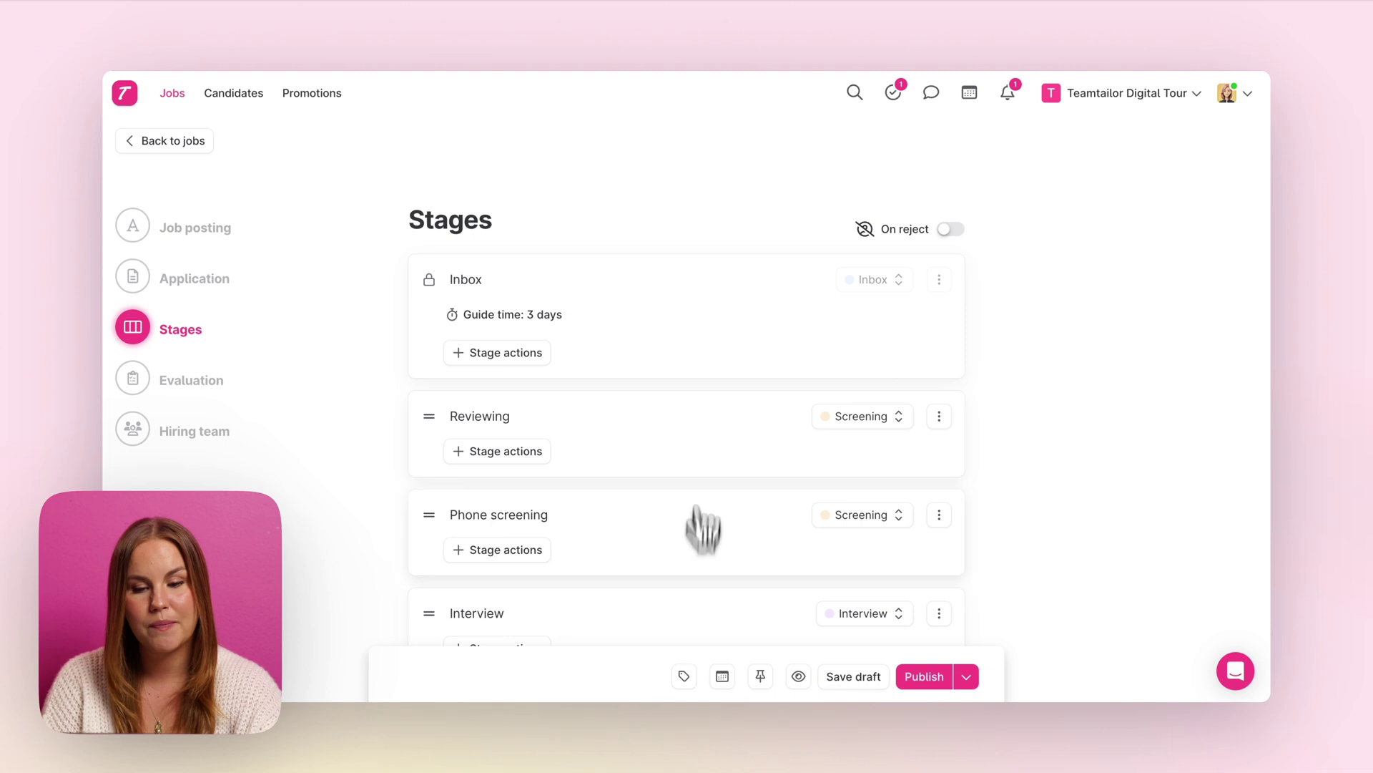
{"action": "scroll", "coordinate": [458, 335], "scroll_direction": "down", "scroll_amount": 5}
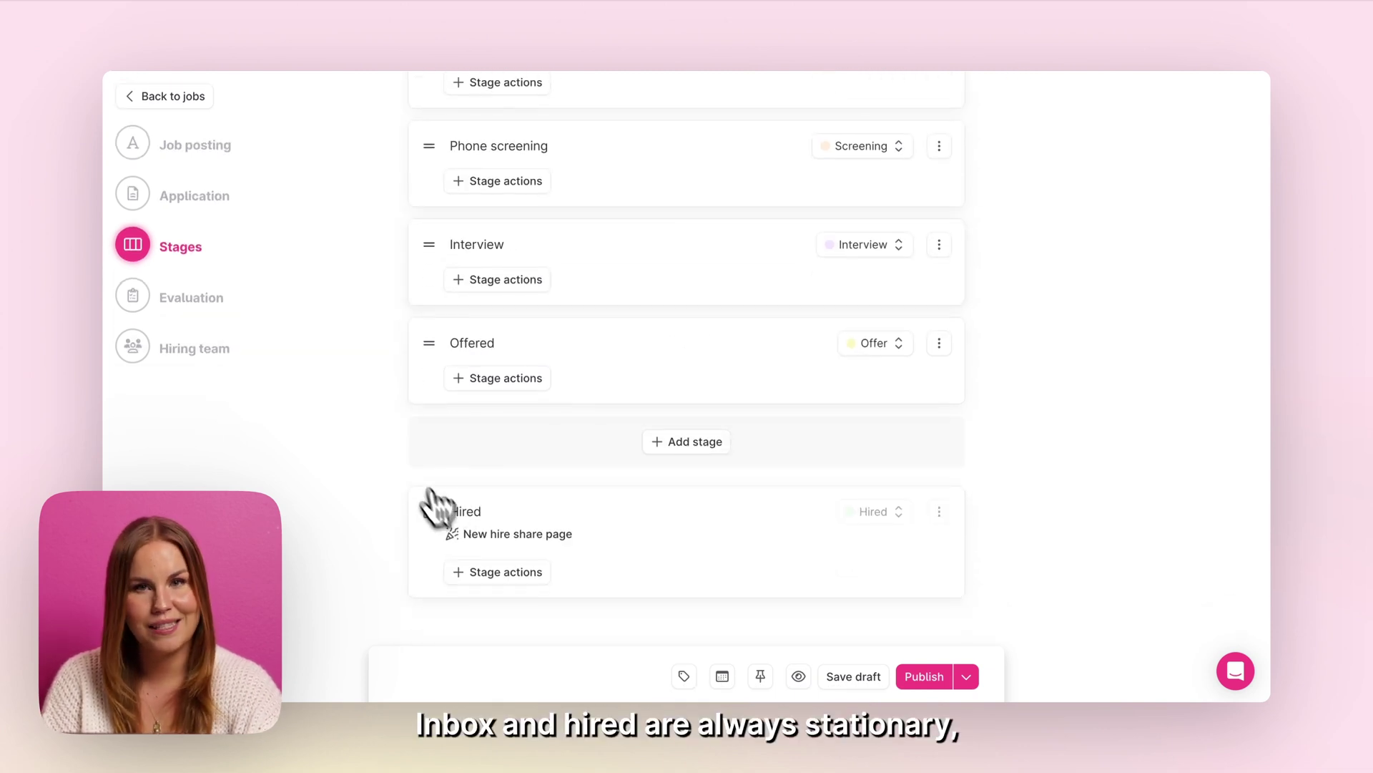
{"action": "scroll", "coordinate": [393, 457], "scroll_direction": "up", "scroll_amount": 3}
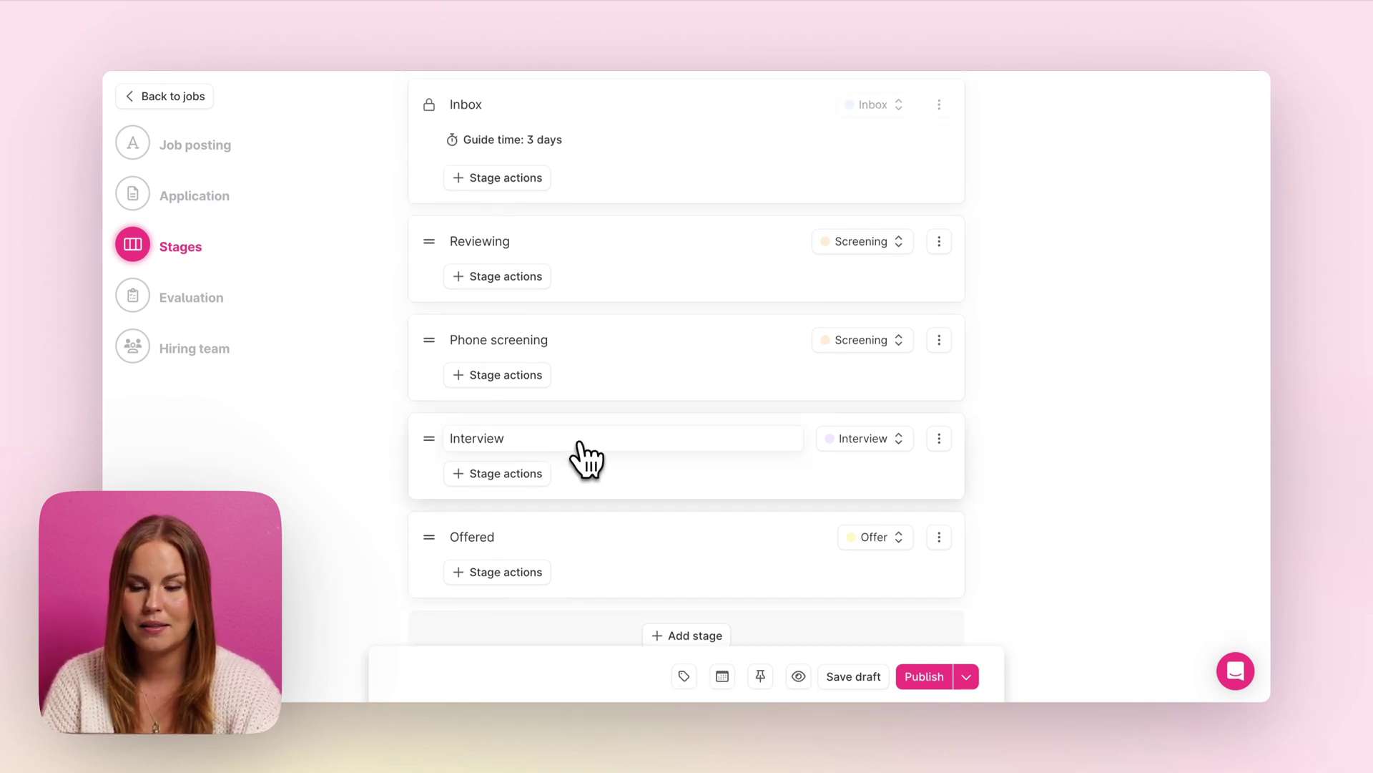
{"action": "left_click", "coordinate": [941, 243]}
{"action": "left_click", "coordinate": [939, 244]}
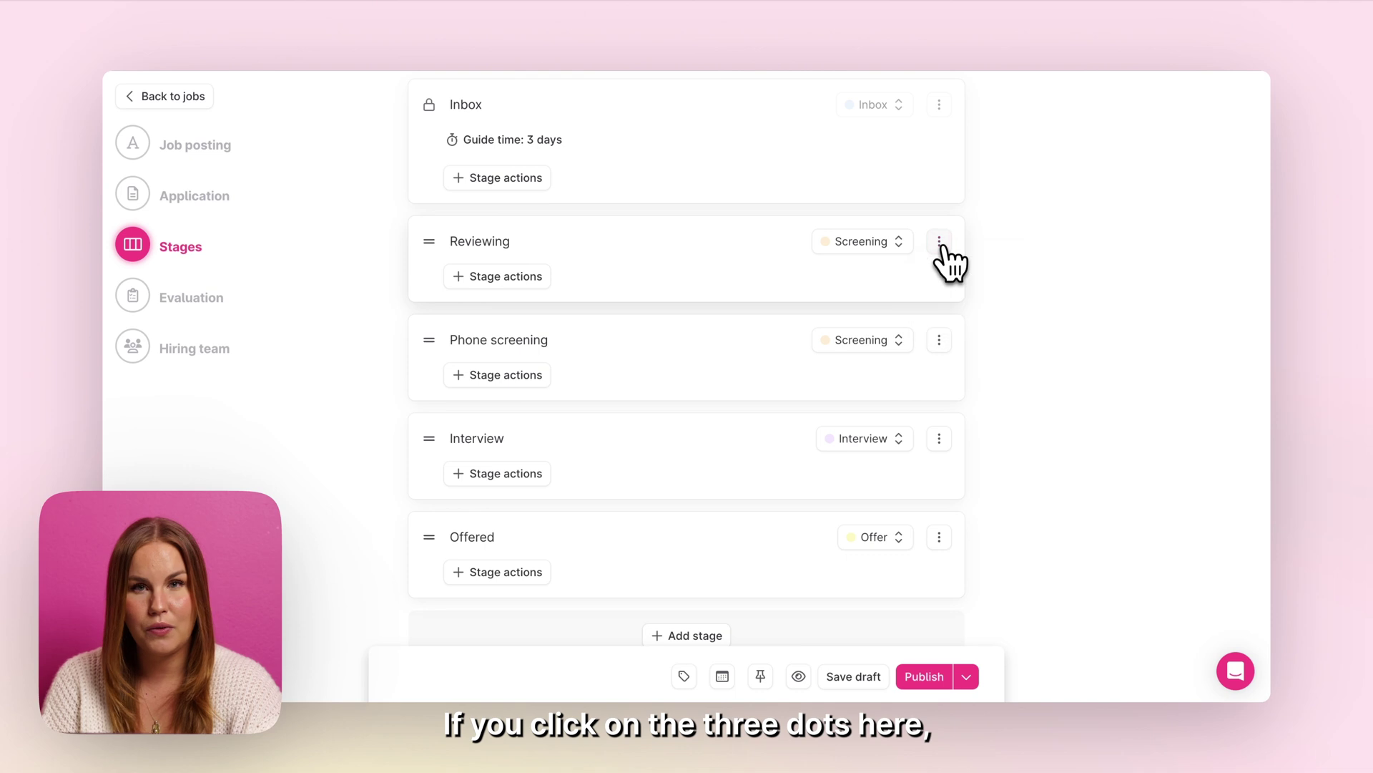
{"action": "left_click", "coordinate": [939, 243]}
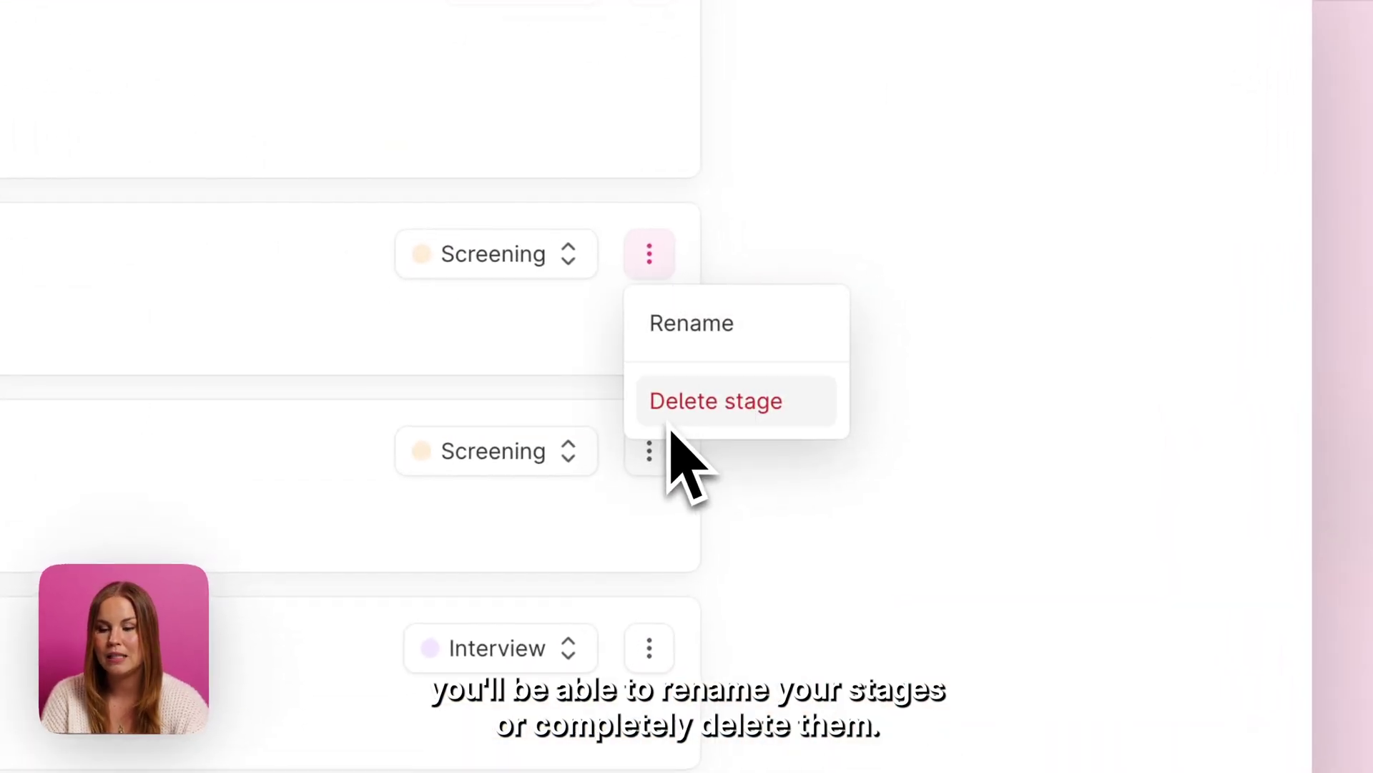
{"action": "left_click", "coordinate": [692, 584]}
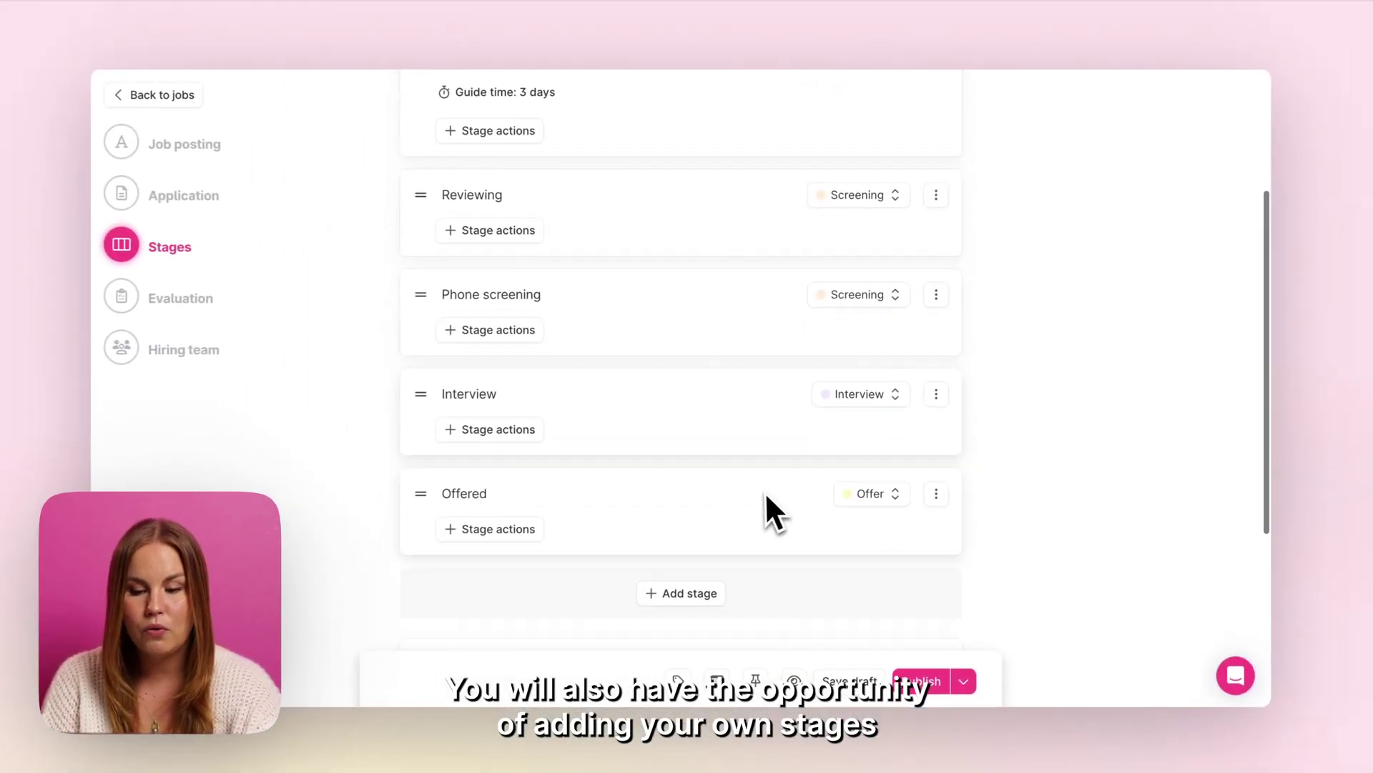
{"action": "scroll", "coordinate": [766, 492], "scroll_direction": "down", "scroll_amount": 1}
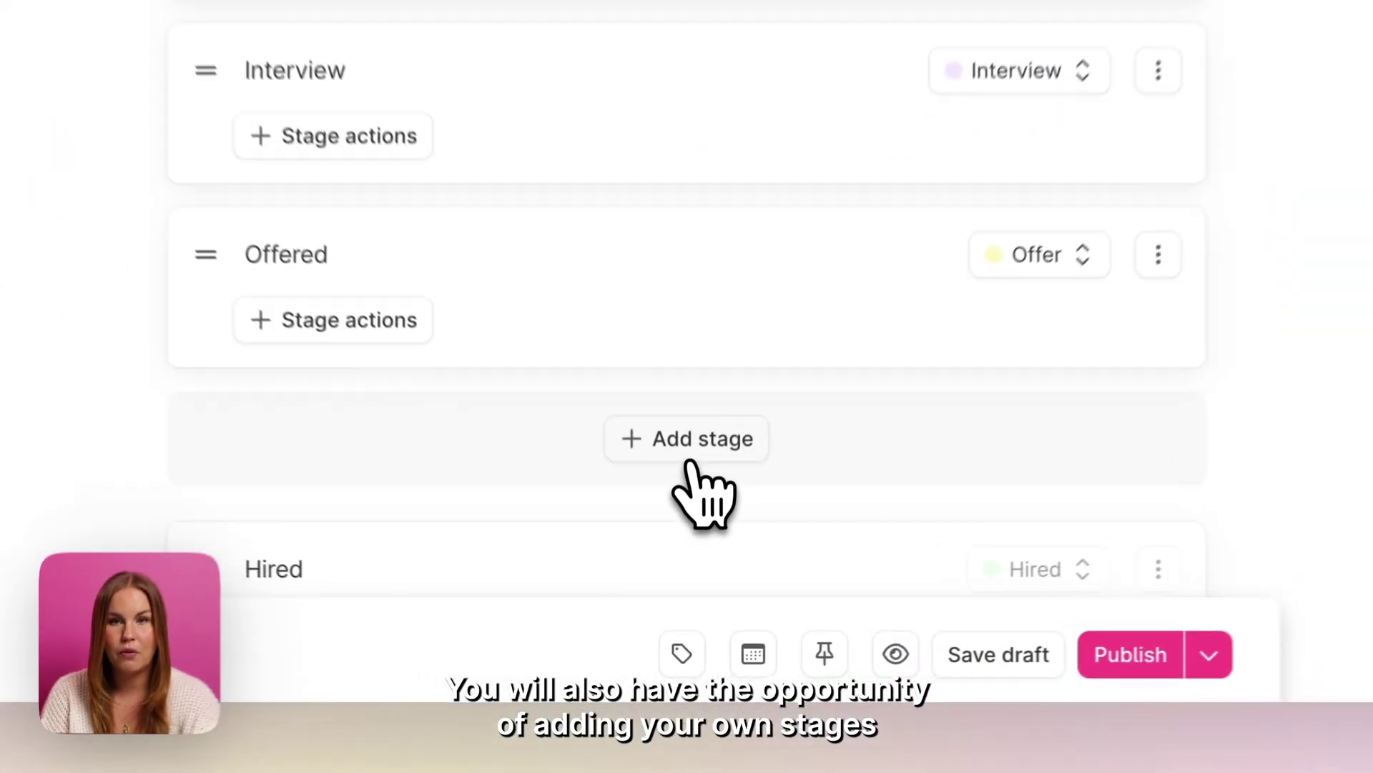
Add an Interview Review stage and drag it directly below Interview.
{"action": "left_click", "coordinate": [689, 445]}
{"action": "left_click", "coordinate": [637, 361]}
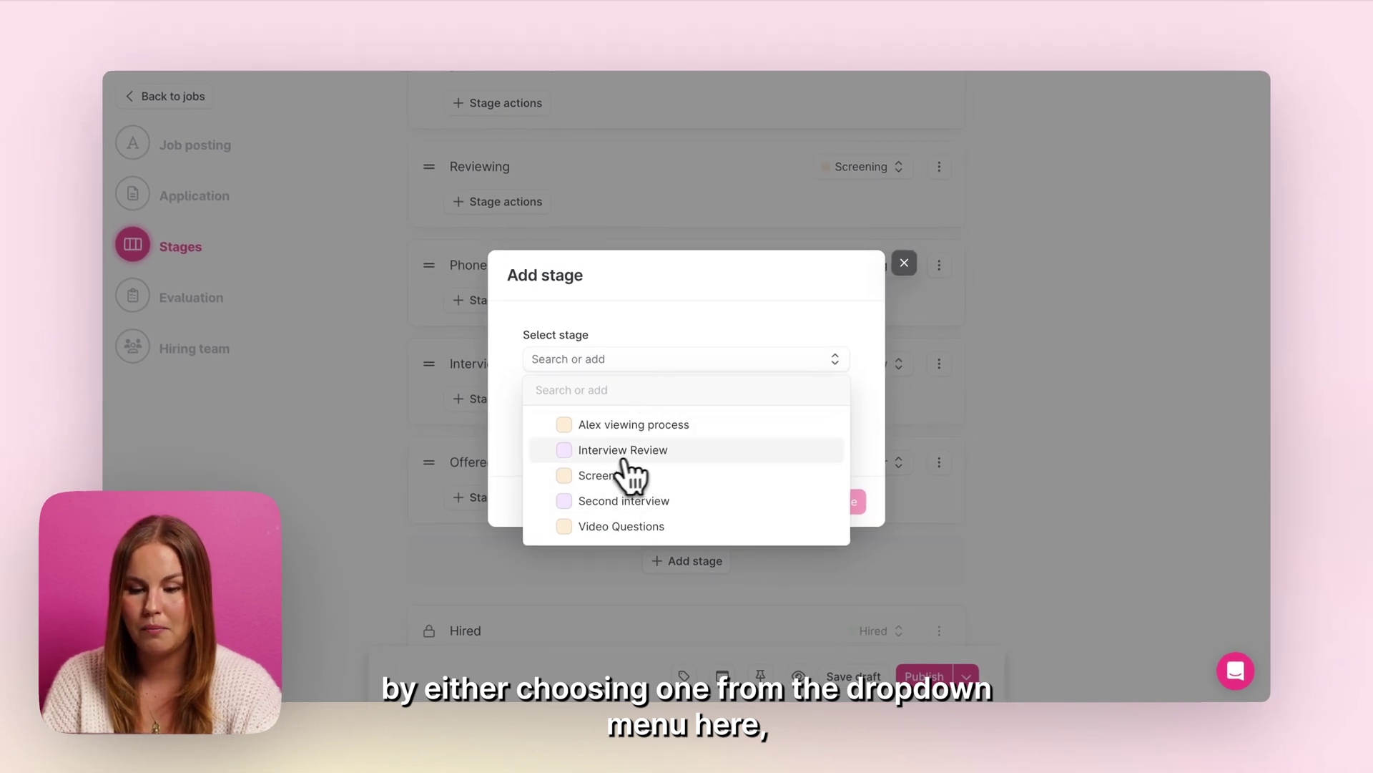
{"action": "left_click", "coordinate": [634, 450]}
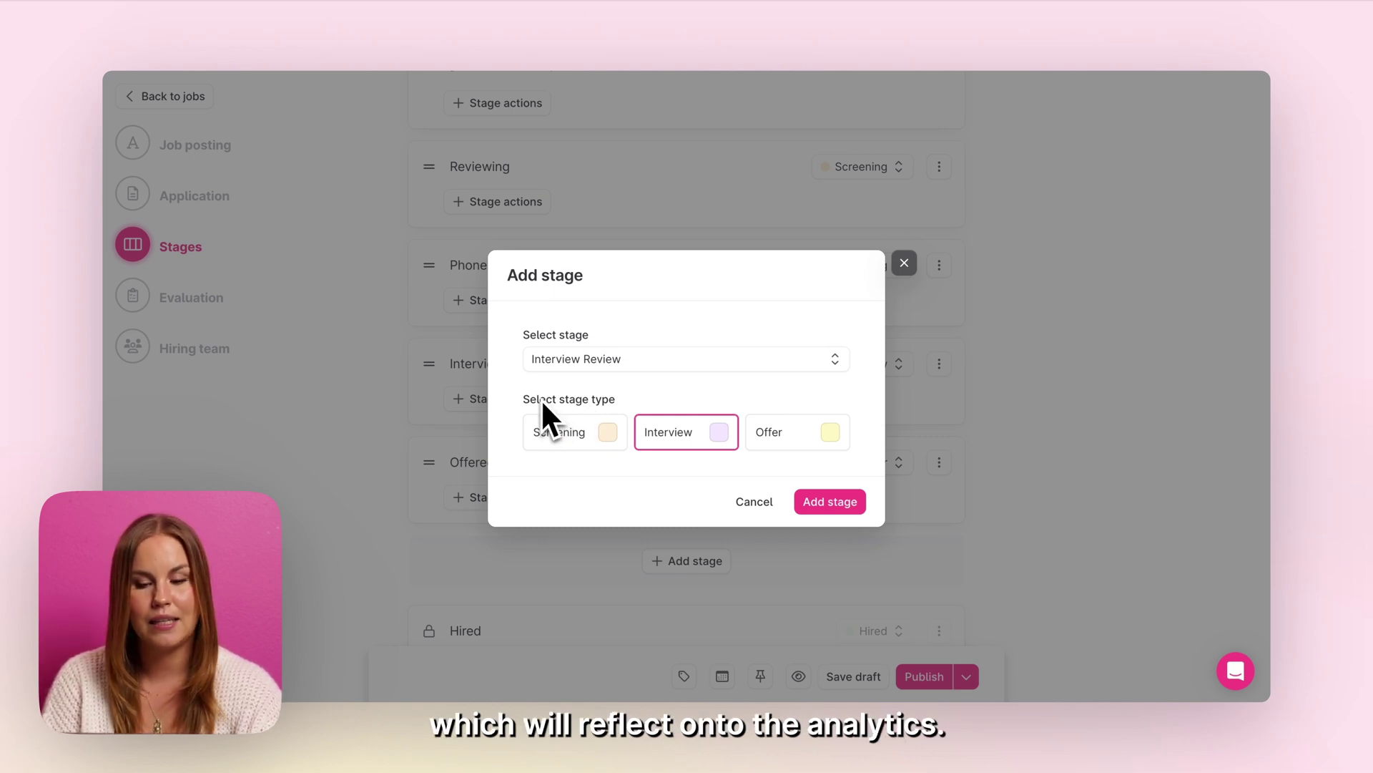
{"action": "left_click", "coordinate": [834, 505]}
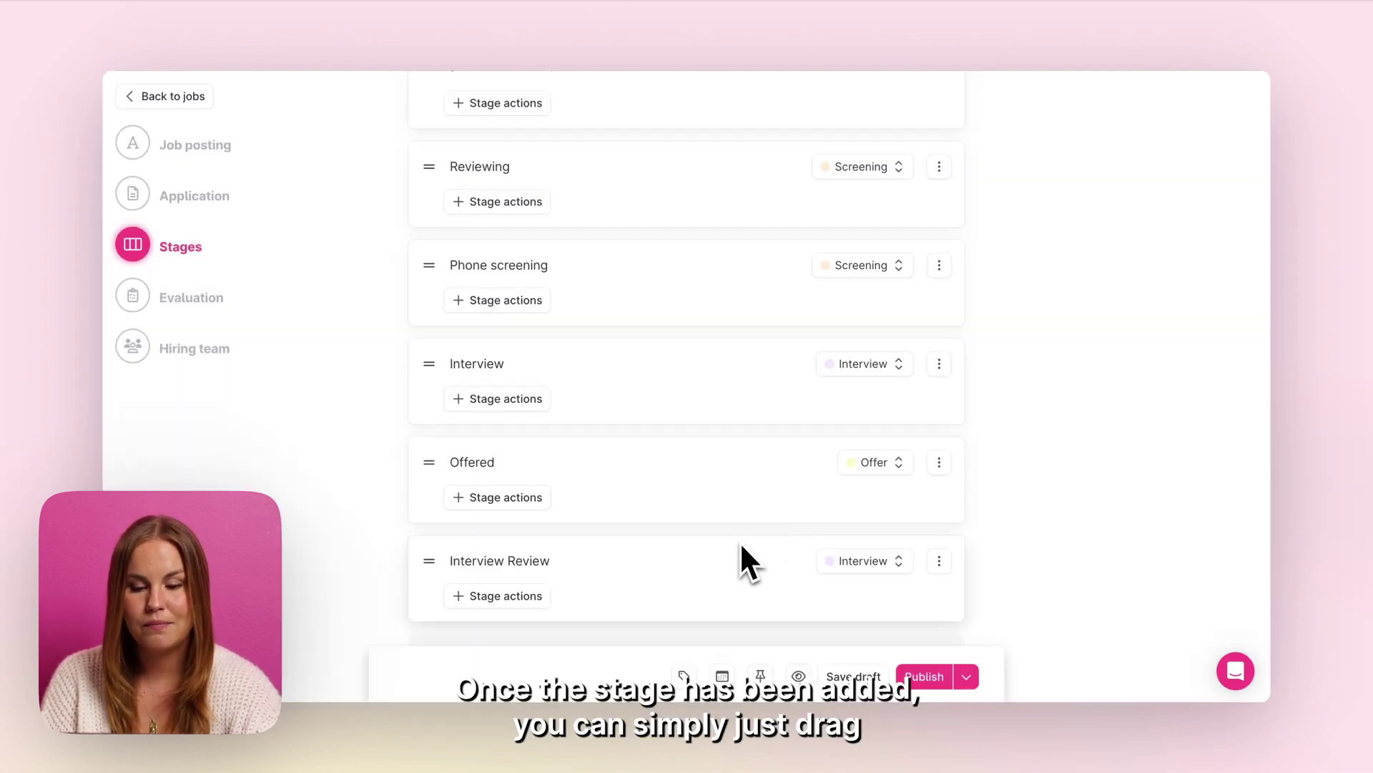
{"action": "left_click", "coordinate": [693, 561]}
{"action": "left_click_drag", "start_coordinate": [683, 570], "coordinate": [616, 445]}
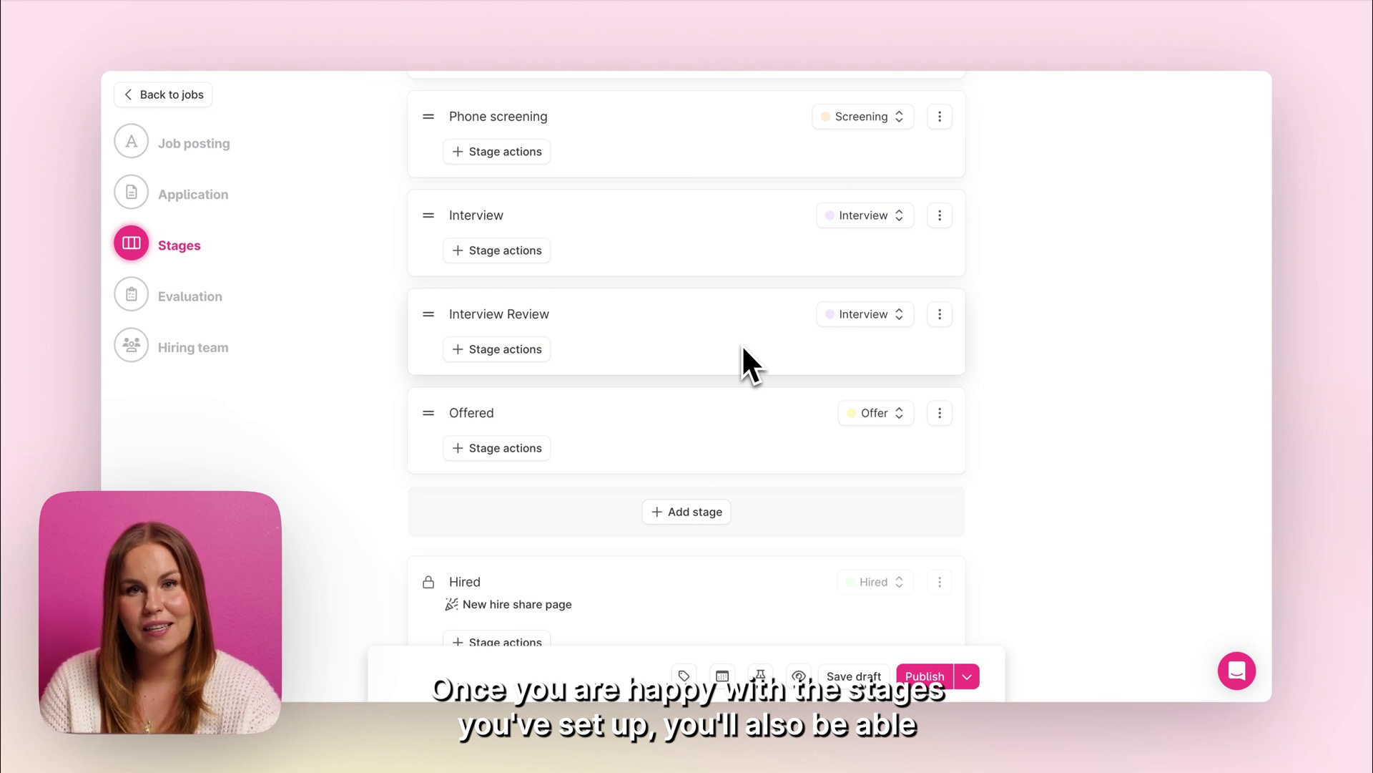
{"action": "scroll", "coordinate": [741, 344], "scroll_direction": "up", "scroll_amount": 5}
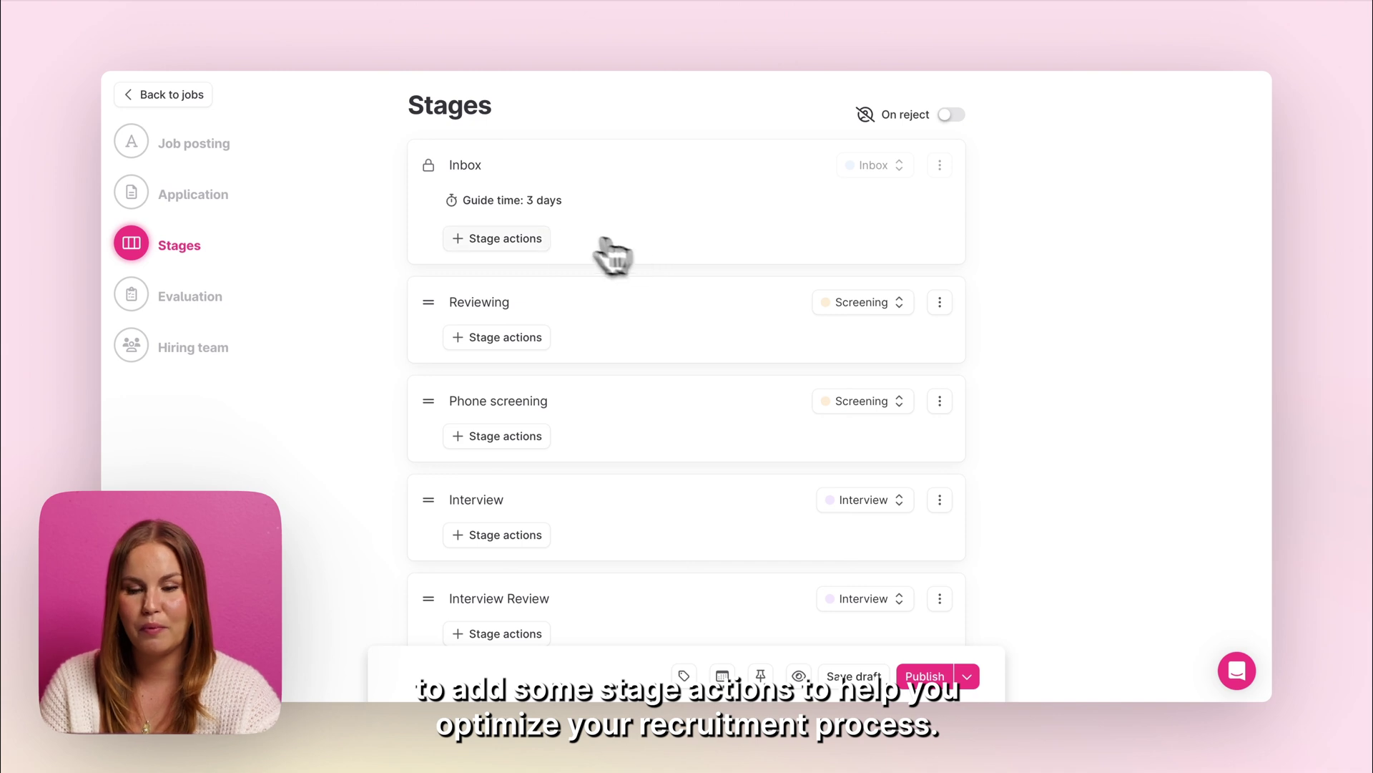
Show the Inbox stage's Triggers > Smart move submenu.
{"action": "left_click", "coordinate": [501, 241]}
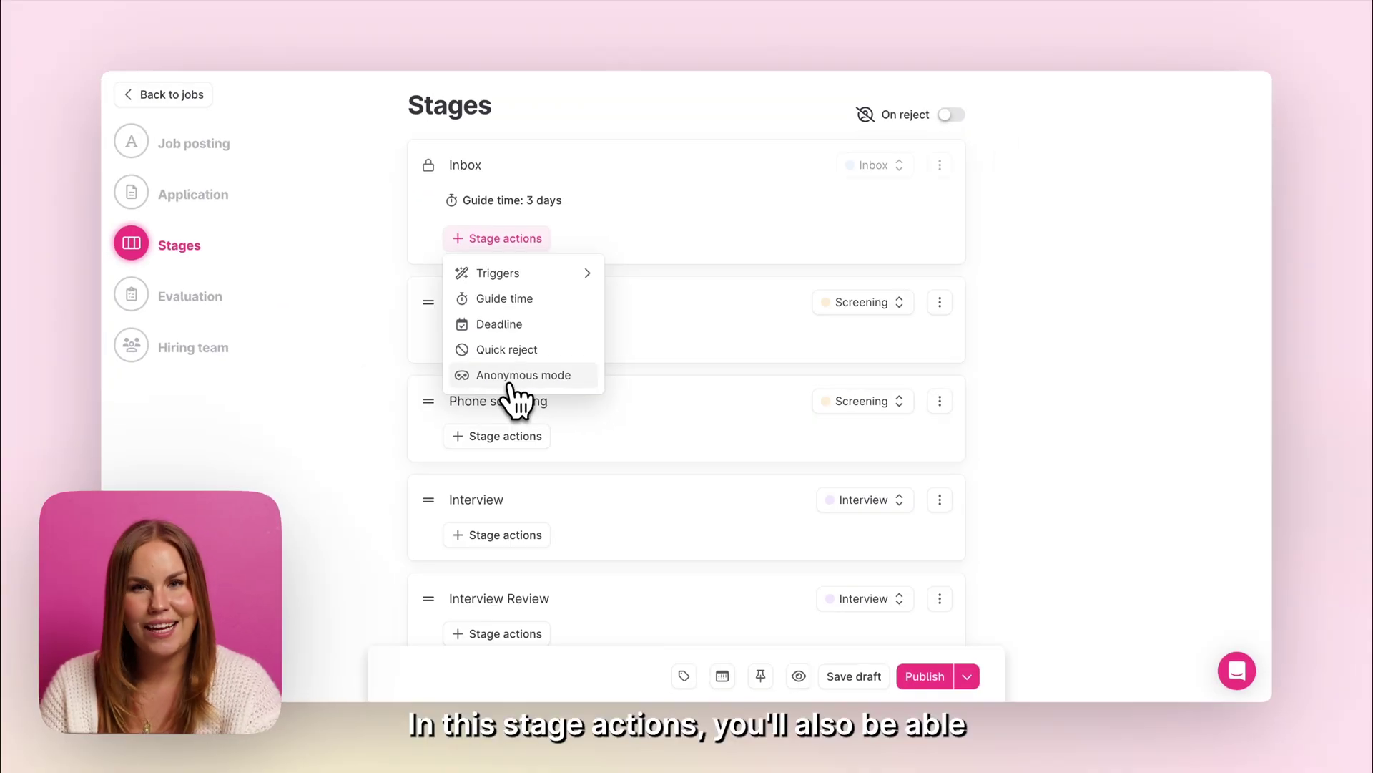
{"action": "mouse_move", "coordinate": [516, 286]}
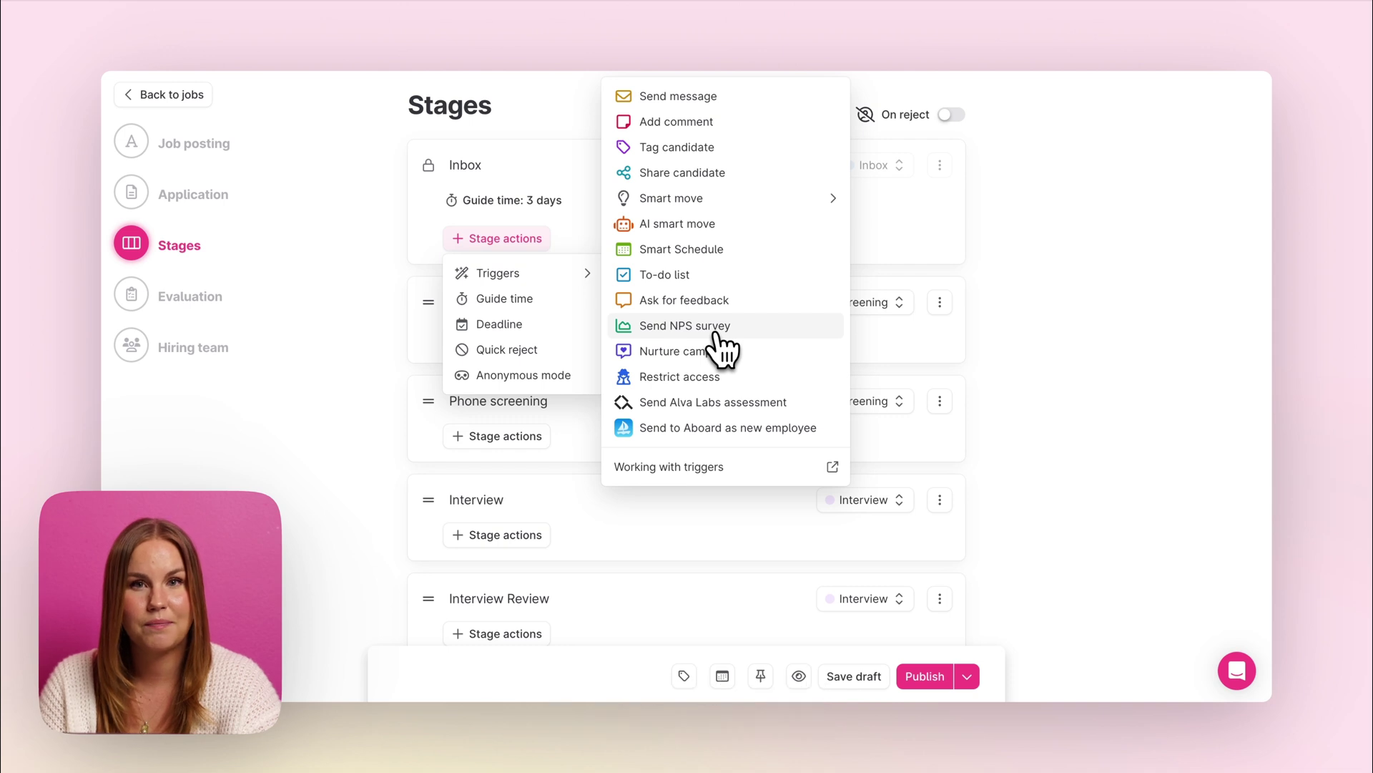
{"action": "mouse_move", "coordinate": [710, 203]}
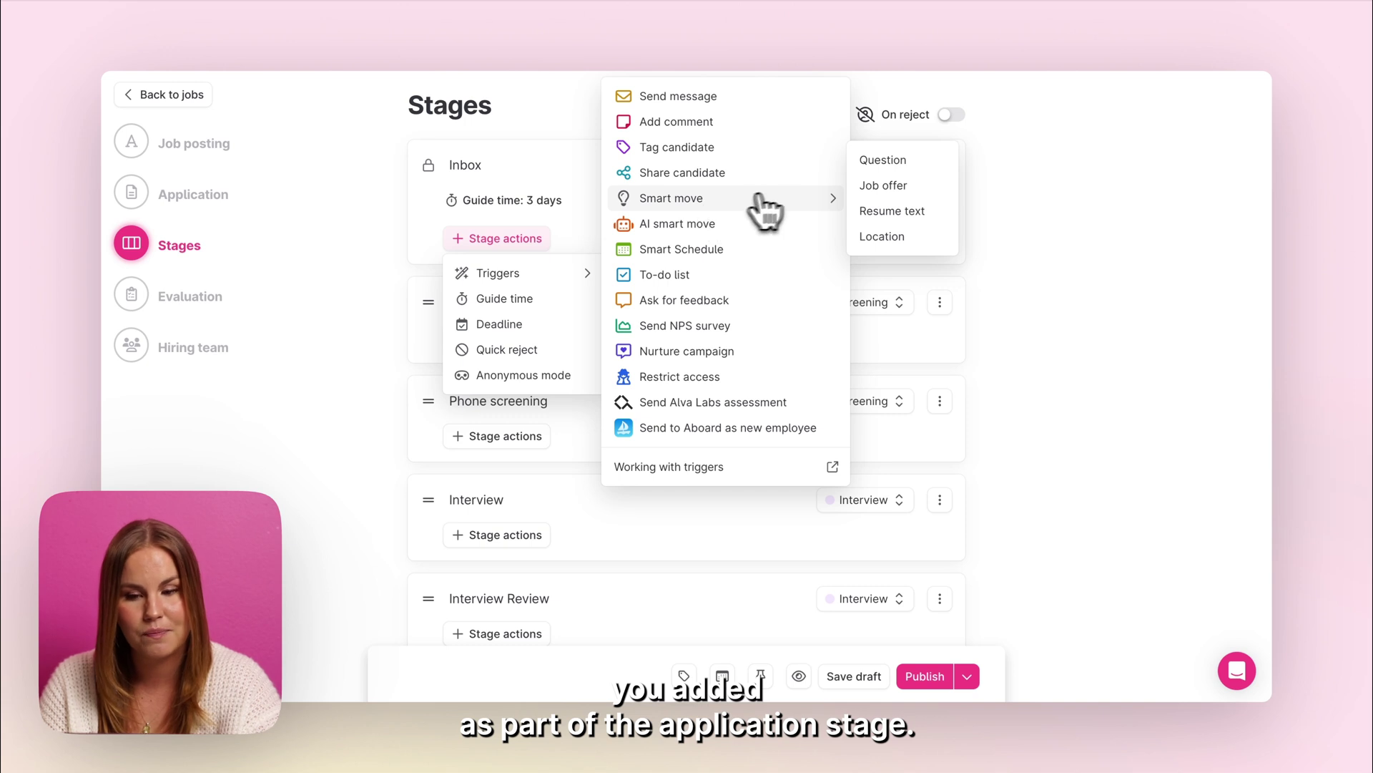
Add a Question smart move on Inbox: a Yes to 'Do you like apples?' moves to Reviewing.
{"action": "left_click", "coordinate": [900, 163]}
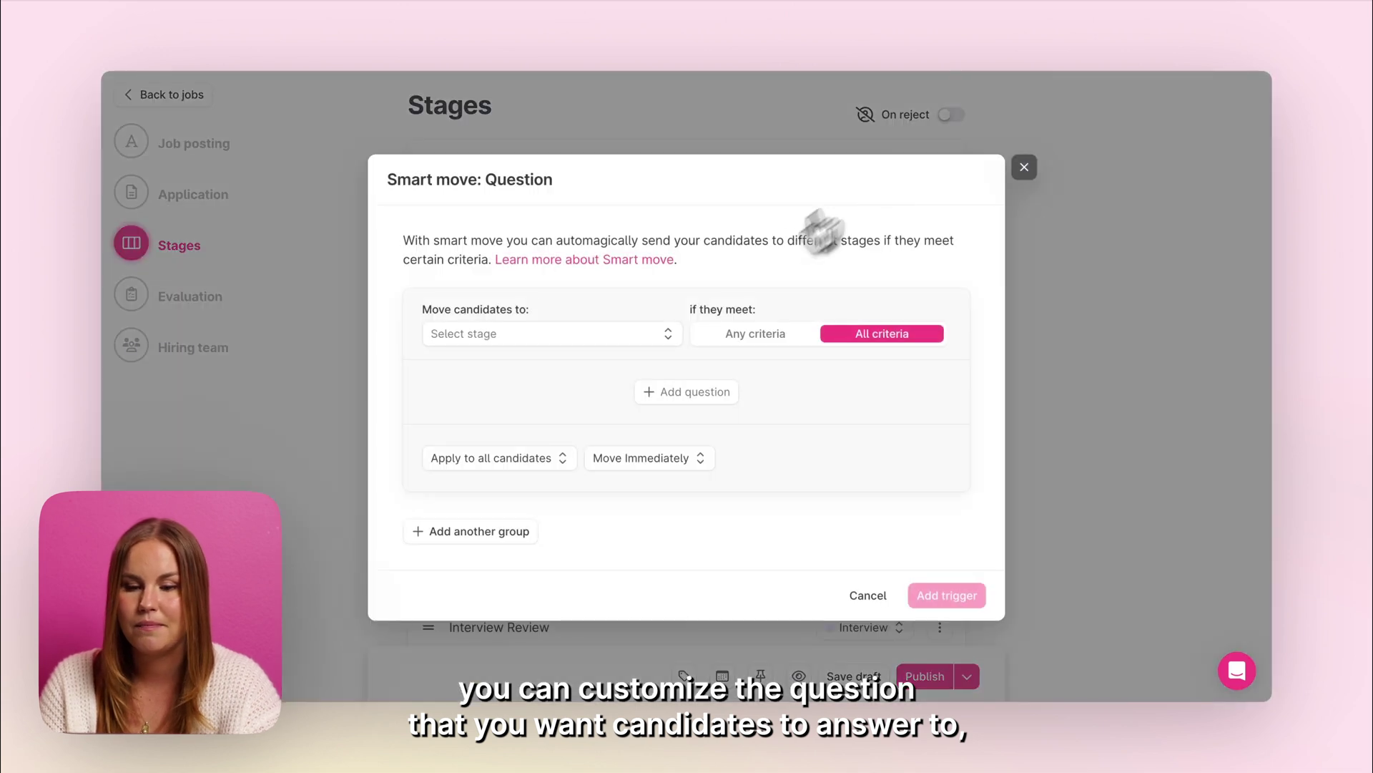
{"action": "left_click", "coordinate": [640, 335]}
{"action": "left_click", "coordinate": [514, 395]}
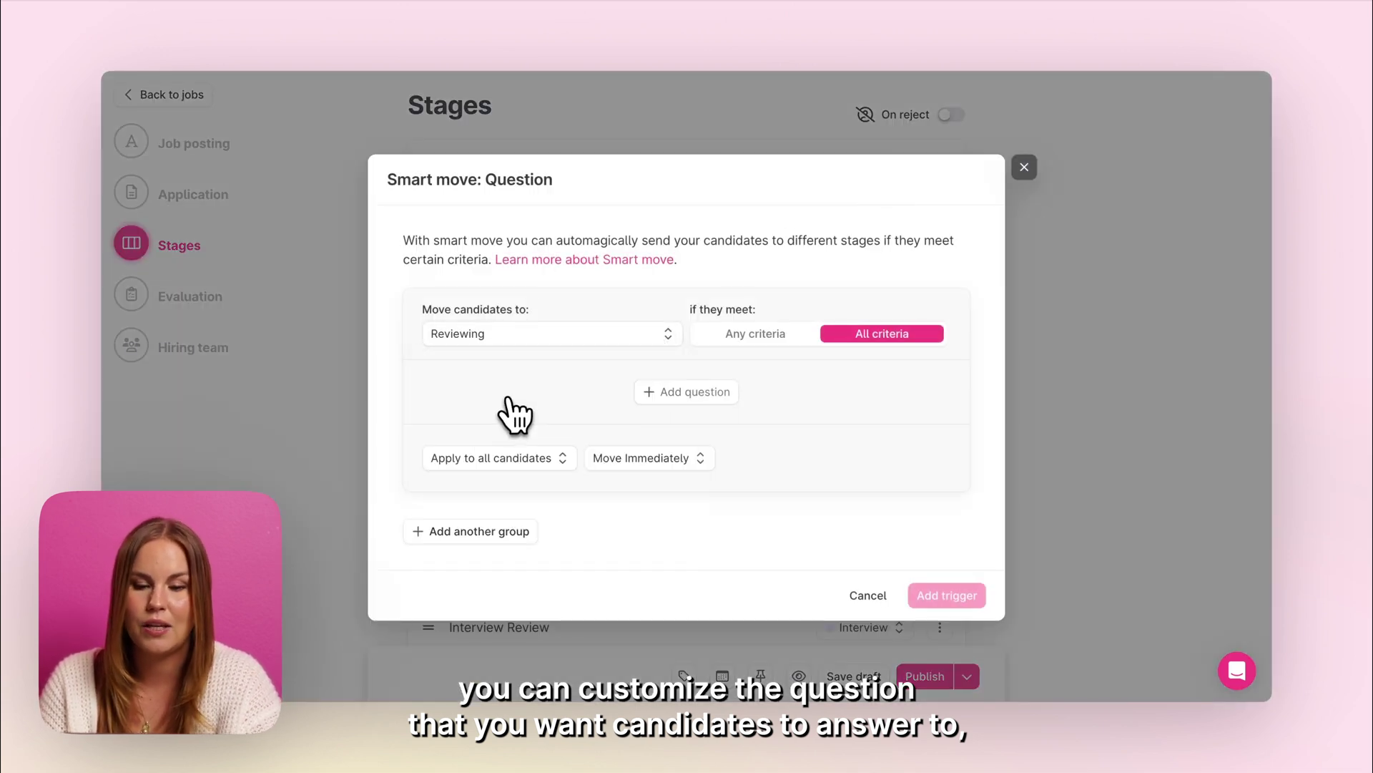
{"action": "left_click", "coordinate": [664, 393]}
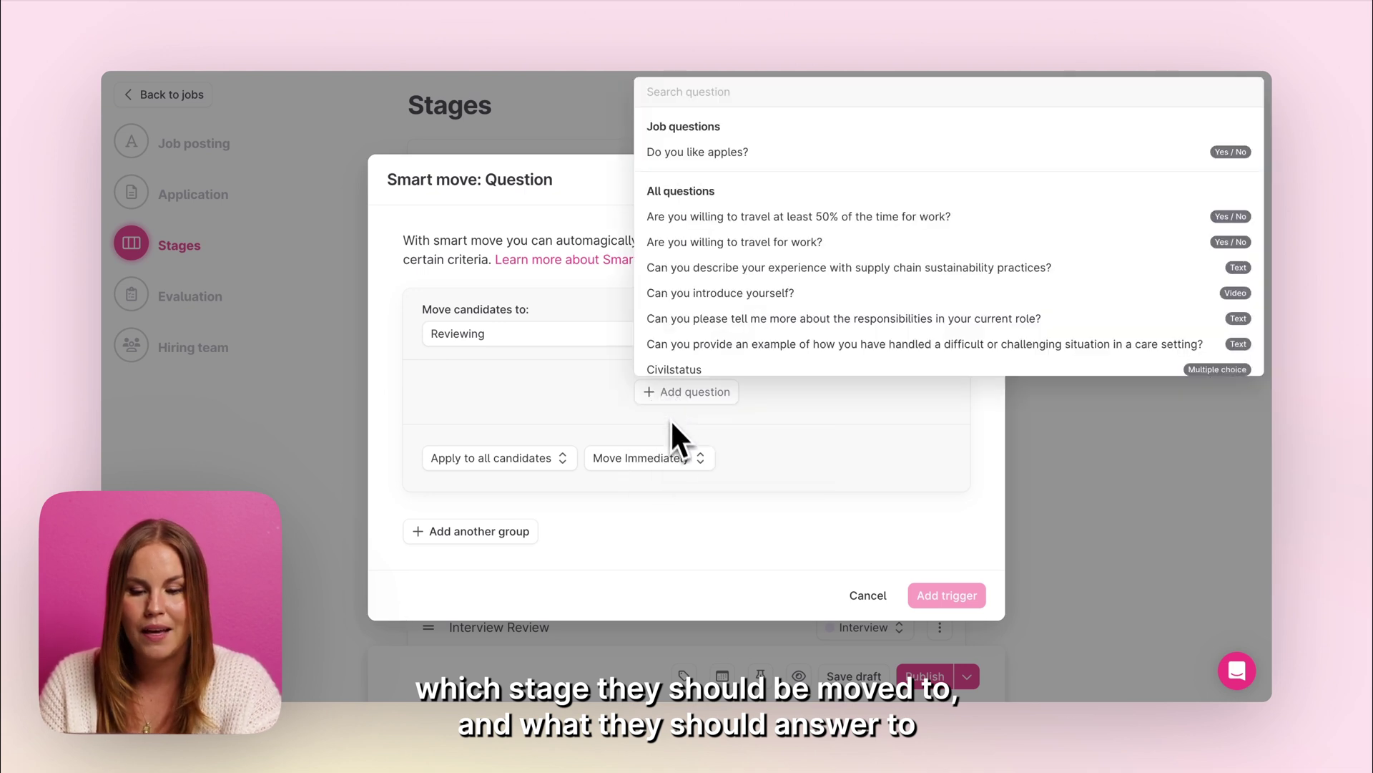
{"action": "left_click", "coordinate": [723, 153]}
{"action": "left_click", "coordinate": [440, 378]}
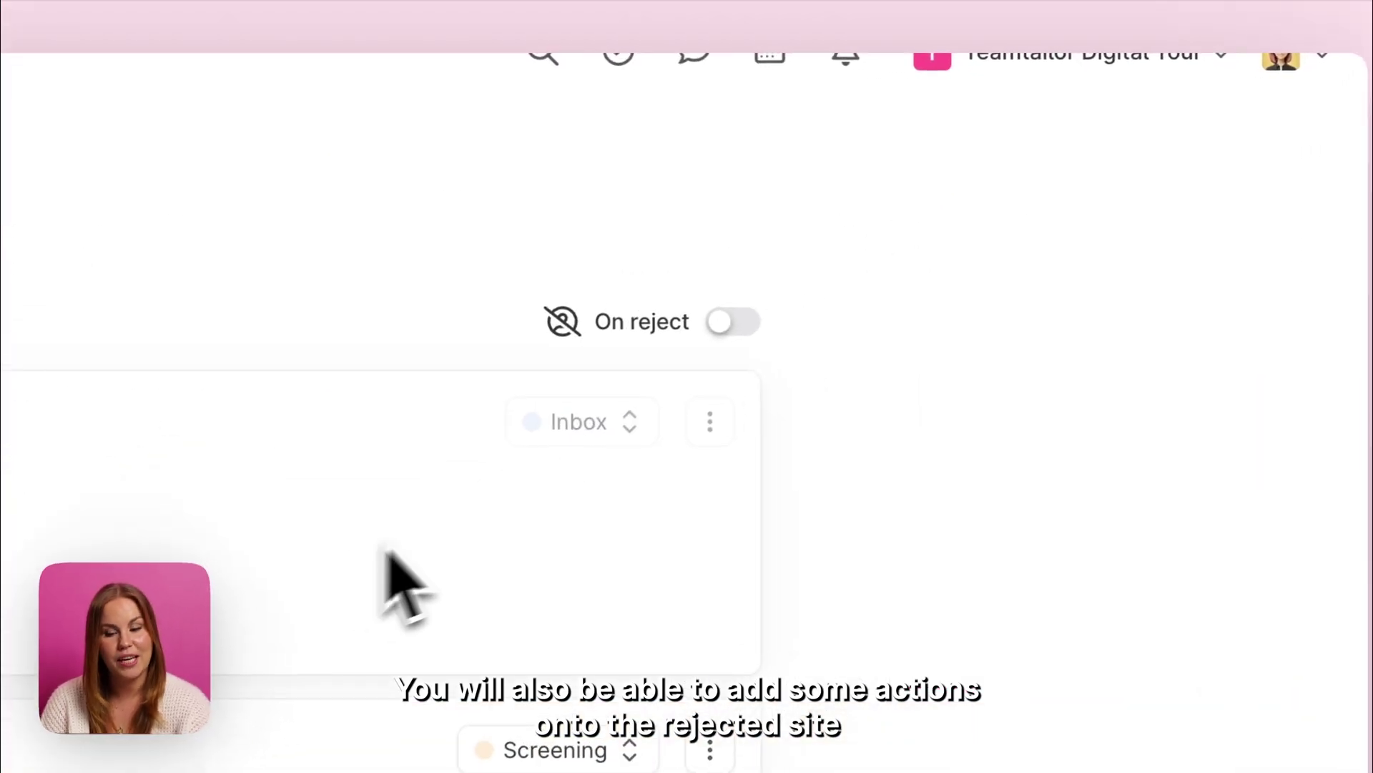
Turn on On reject, view Interview's reject actions, then continue to Evaluation.
{"action": "left_click", "coordinate": [729, 343]}
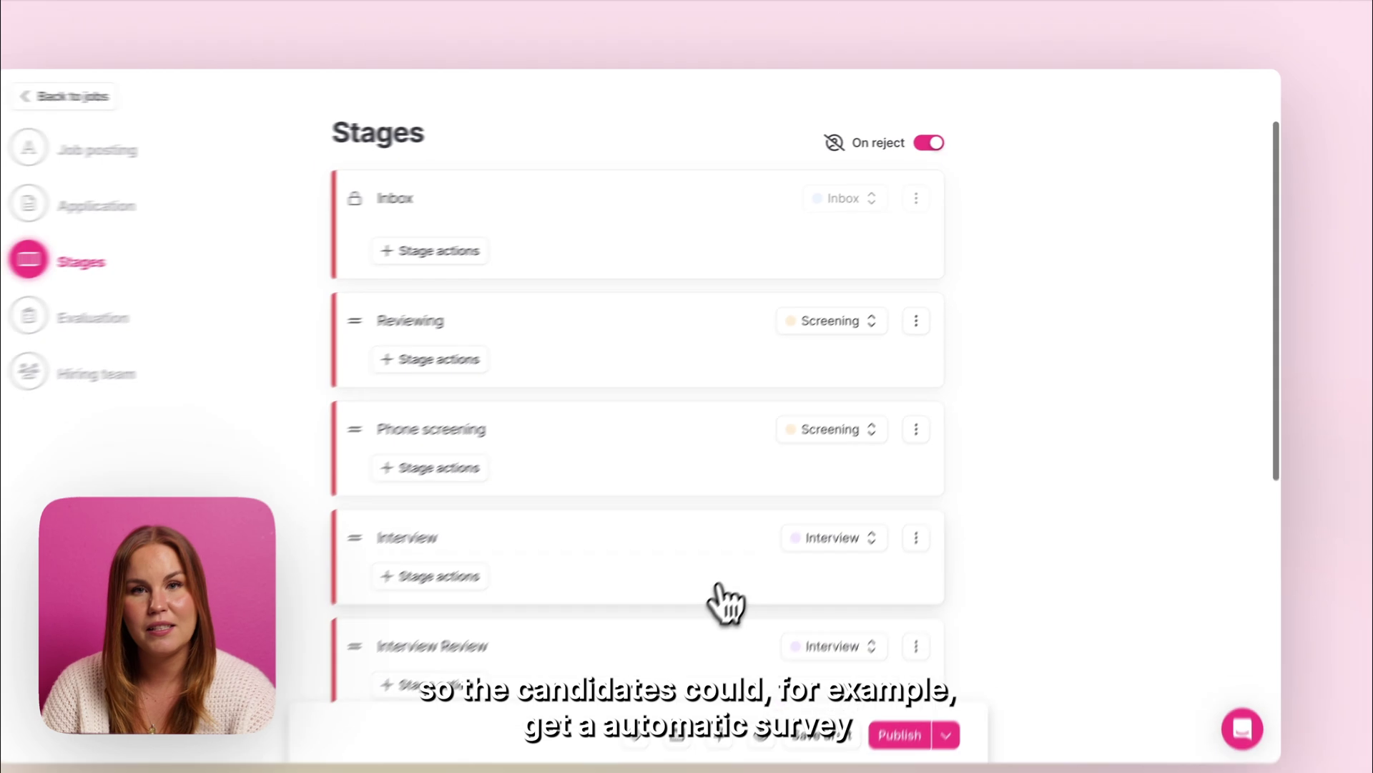
{"action": "left_click", "coordinate": [526, 486]}
{"action": "mouse_move", "coordinate": [516, 516]}
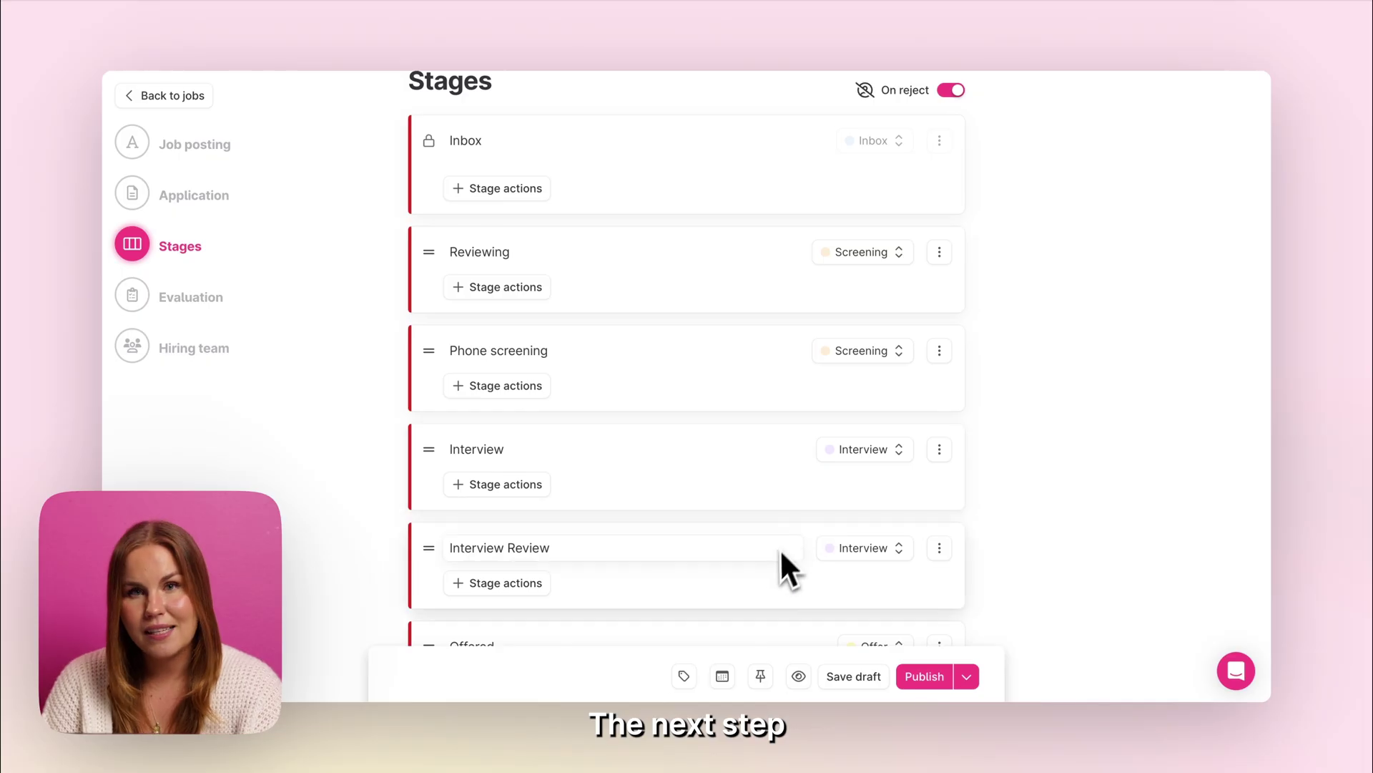
{"action": "scroll", "coordinate": [777, 558], "scroll_direction": "down", "scroll_amount": 5}
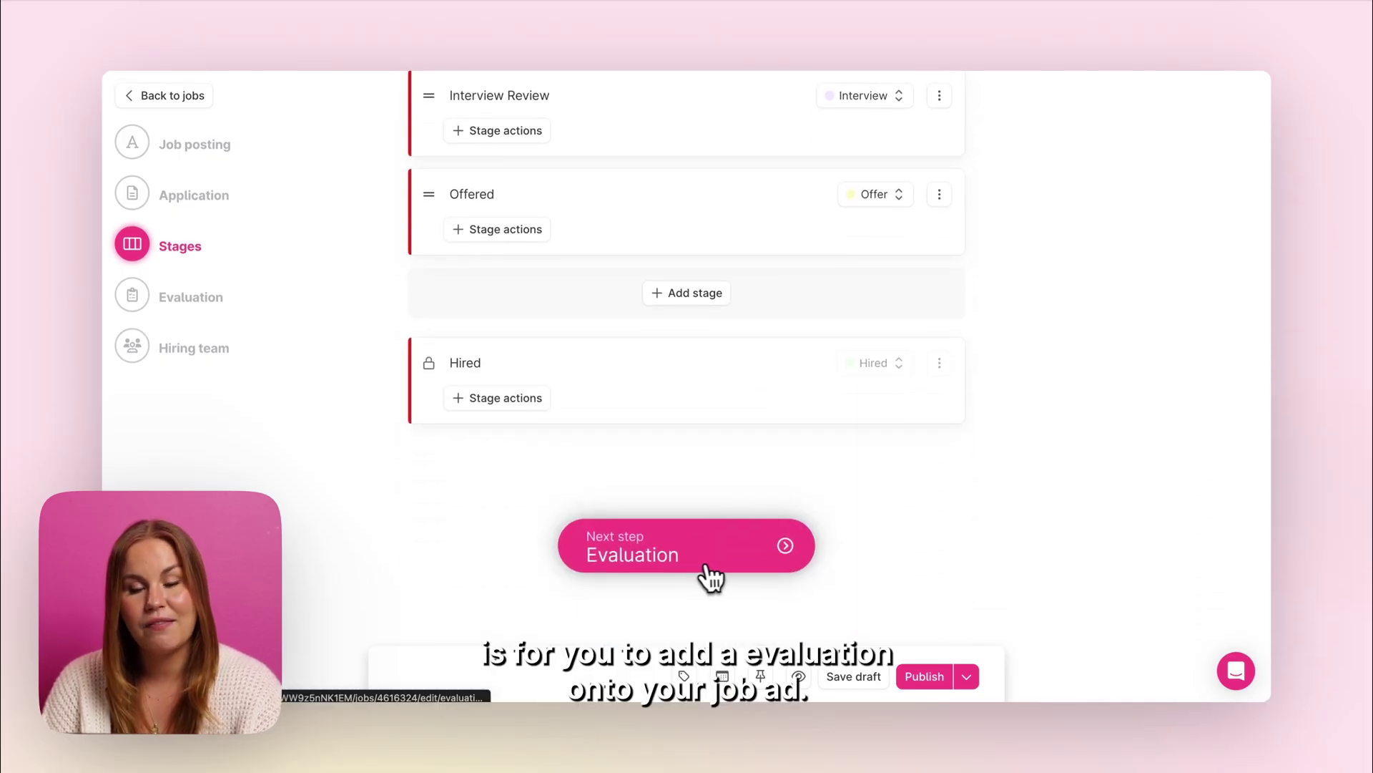
{"action": "left_click", "coordinate": [699, 565]}
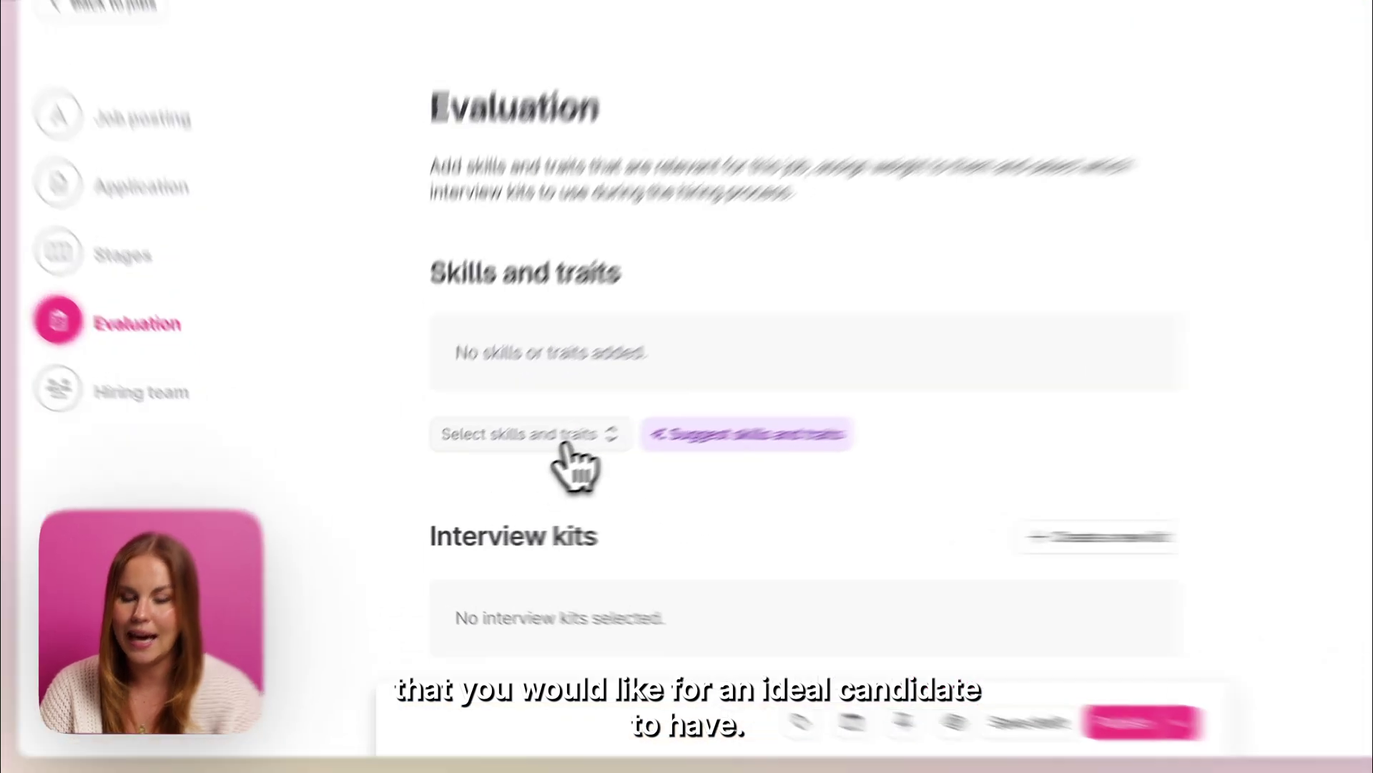
Add Account management, Adaptability, Adaptable and Ambitious as skills and traits.
{"action": "left_click", "coordinate": [512, 470]}
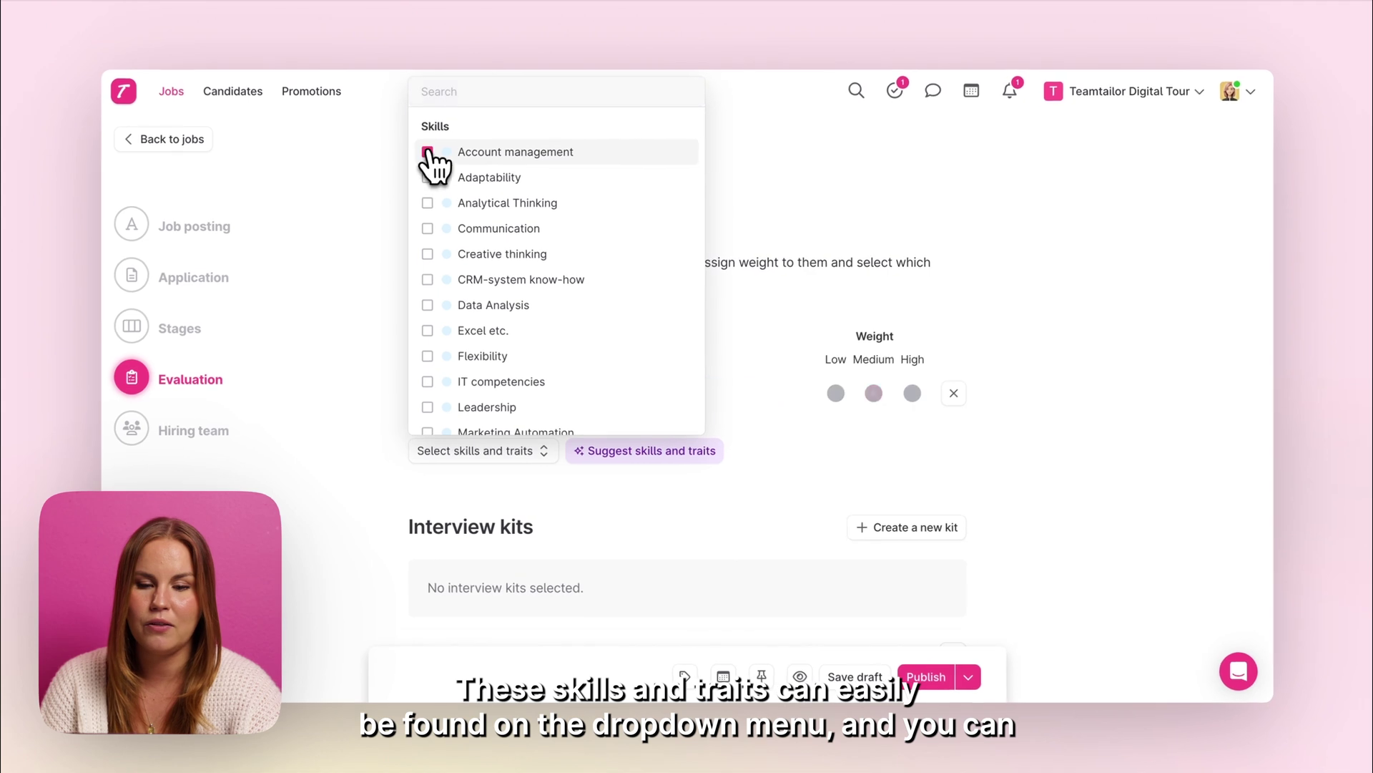
{"action": "left_click", "coordinate": [427, 177]}
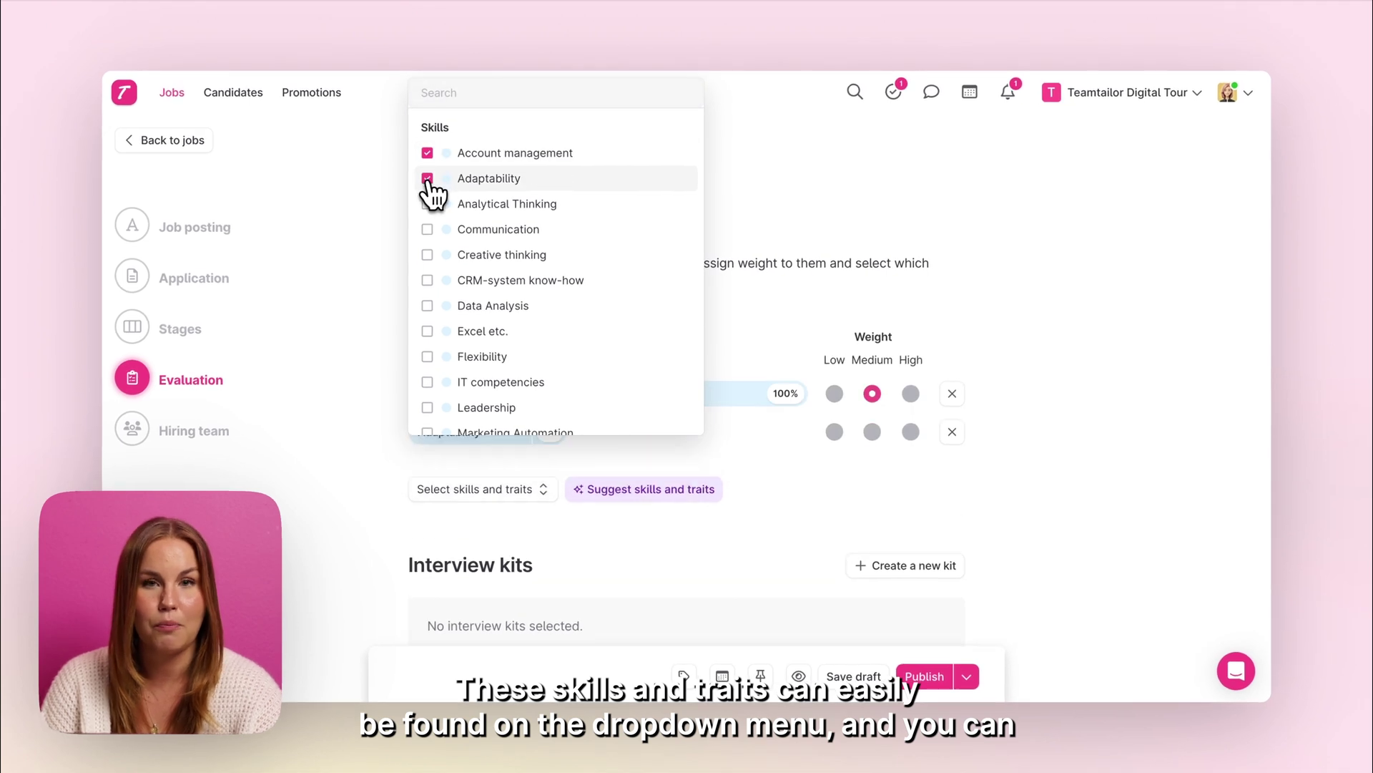
{"action": "scroll", "coordinate": [601, 432], "scroll_direction": "down", "scroll_amount": 3}
{"action": "scroll", "coordinate": [596, 423], "scroll_direction": "down", "scroll_amount": 5}
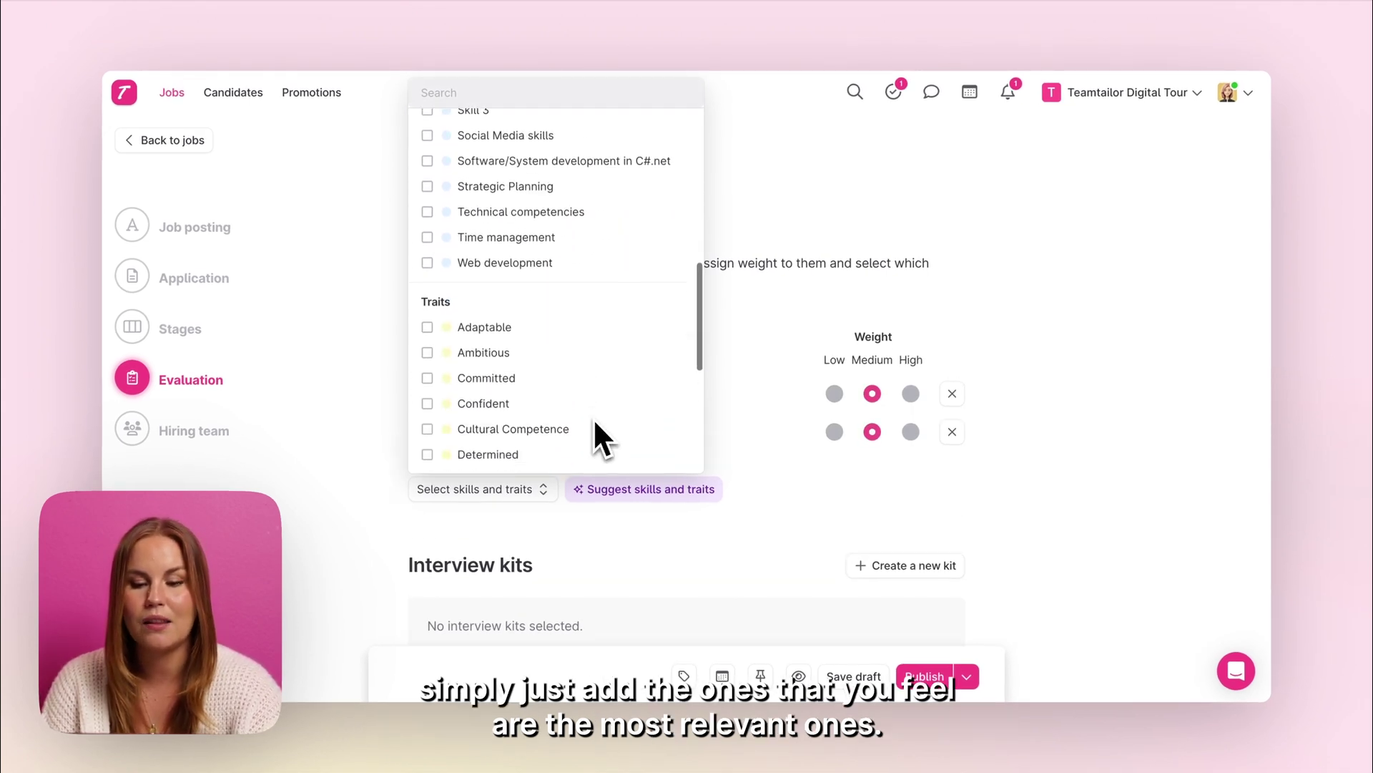
{"action": "left_click", "coordinate": [502, 309]}
{"action": "left_click", "coordinate": [494, 333]}
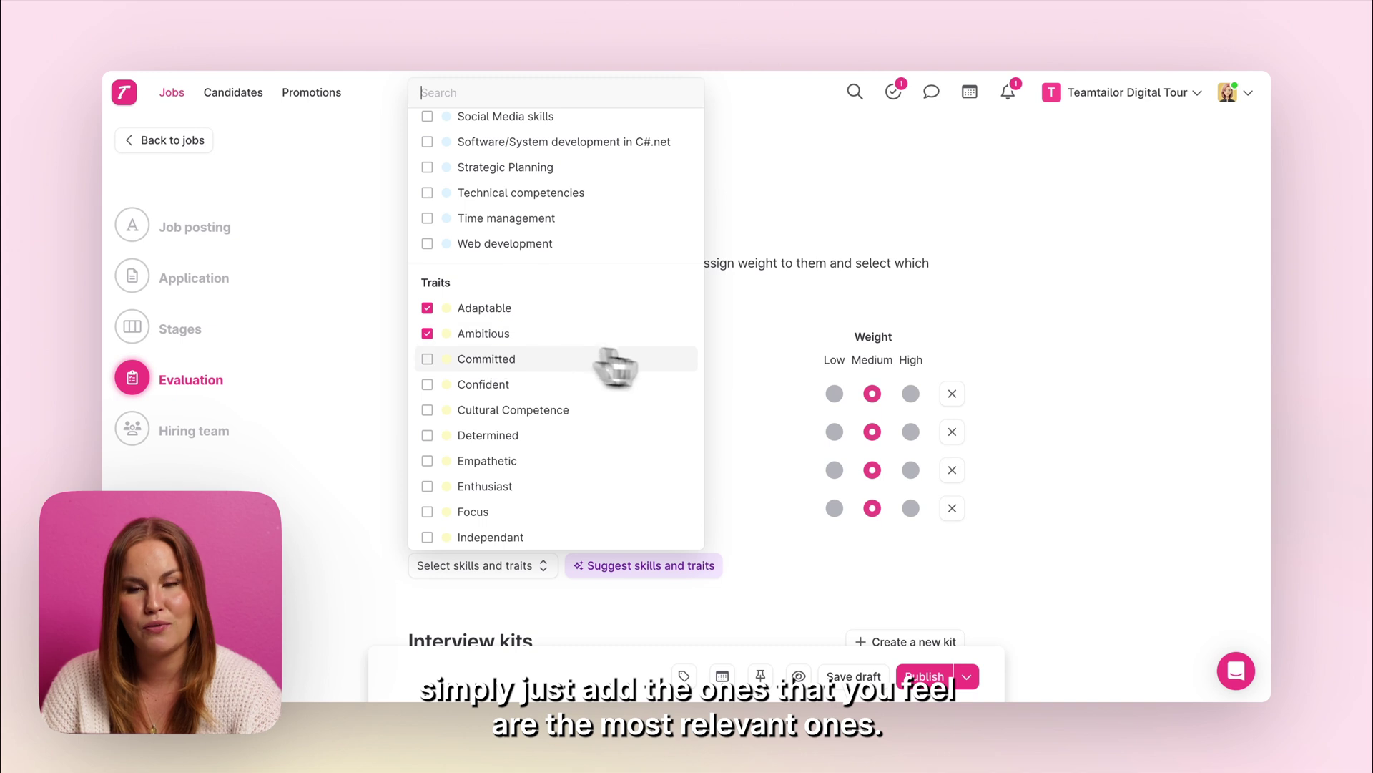
{"action": "left_click", "coordinate": [779, 370]}
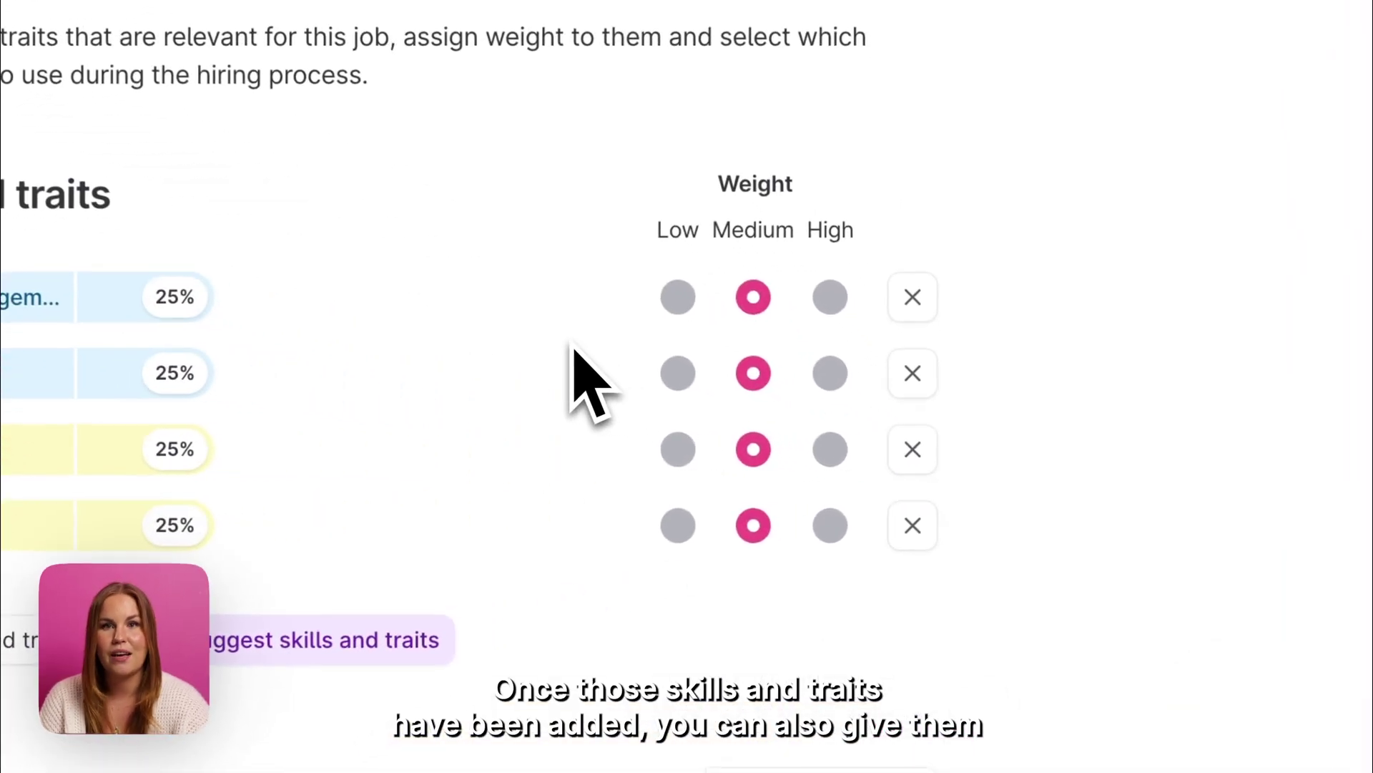
Weight Account management Low, Adaptability High, Adaptable High and Ambitious Low.
{"action": "left_click", "coordinate": [678, 299]}
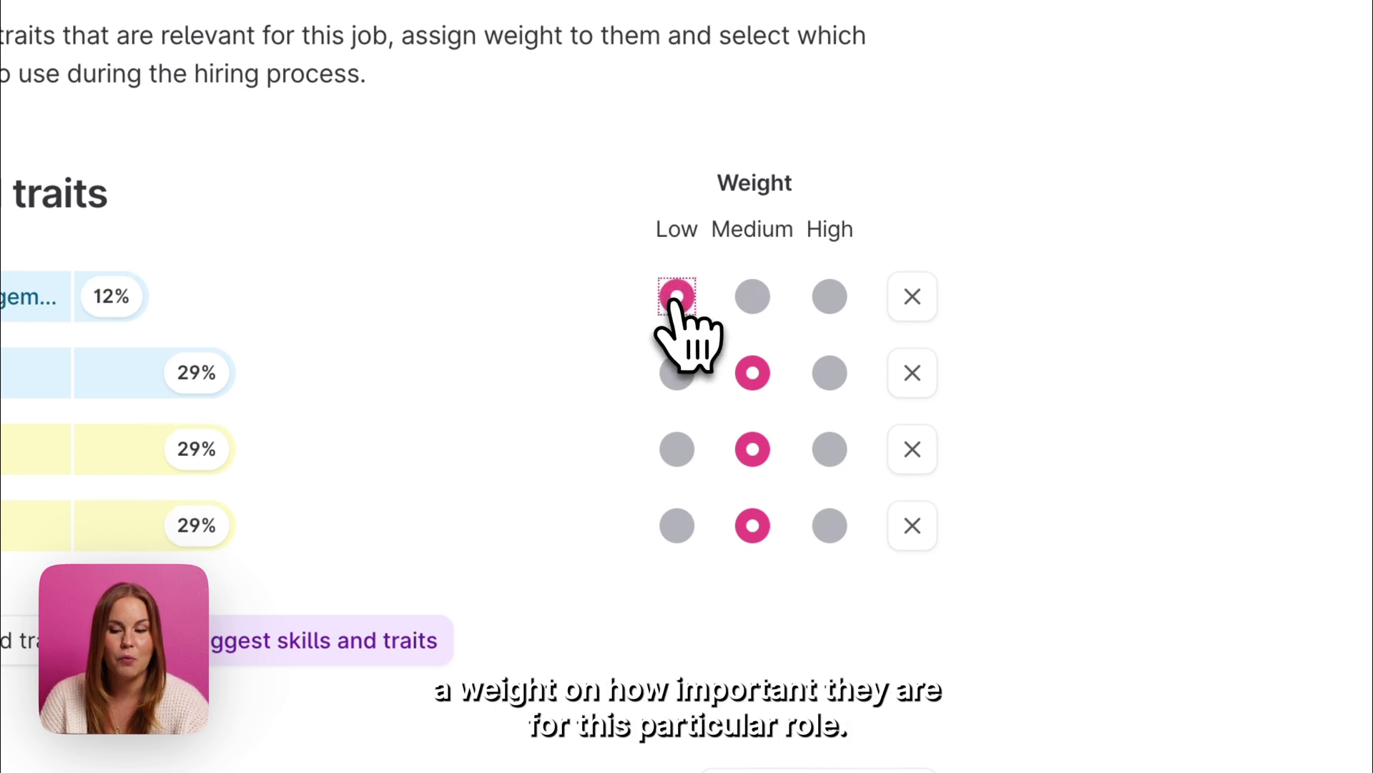
{"action": "left_click", "coordinate": [830, 373]}
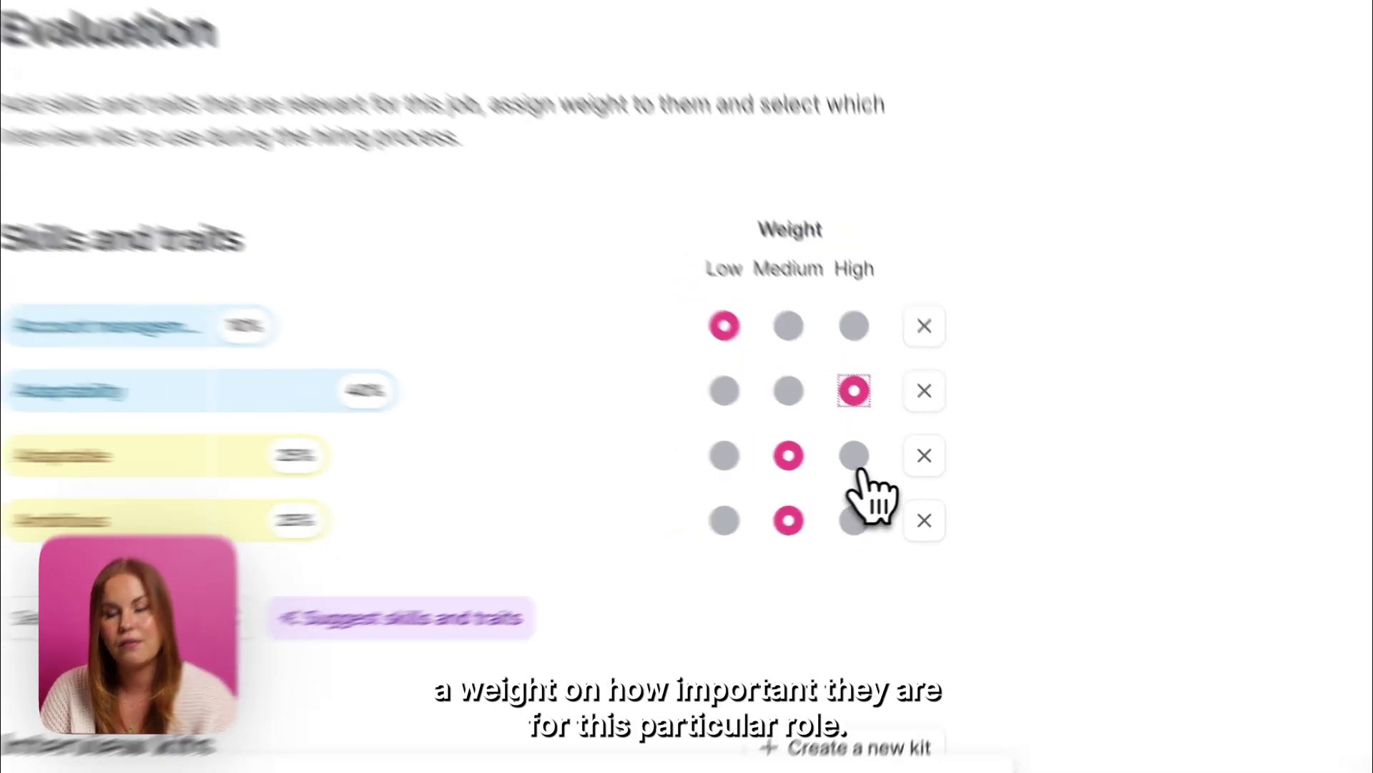
{"action": "left_click", "coordinate": [830, 450]}
{"action": "left_click", "coordinate": [677, 525]}
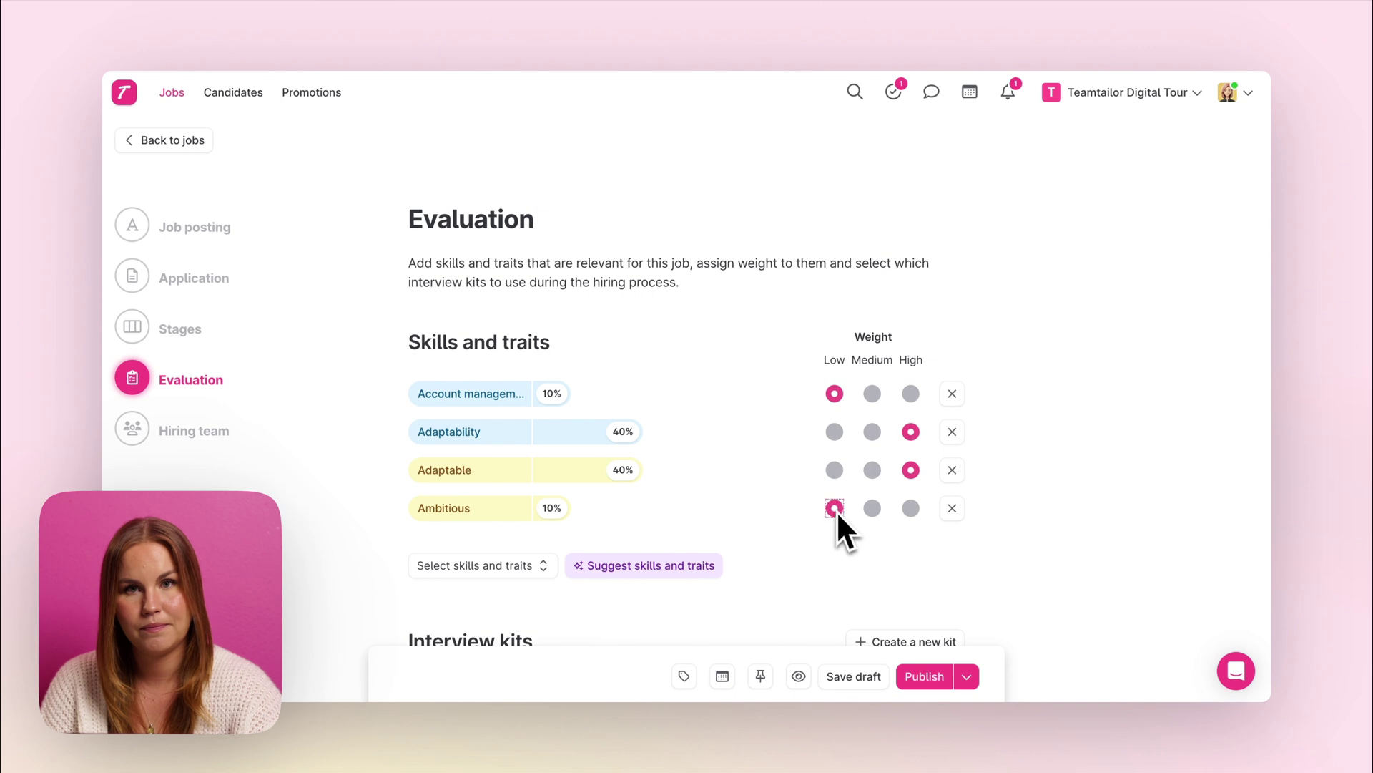
{"action": "scroll", "coordinate": [767, 591], "scroll_direction": "down", "scroll_amount": 3}
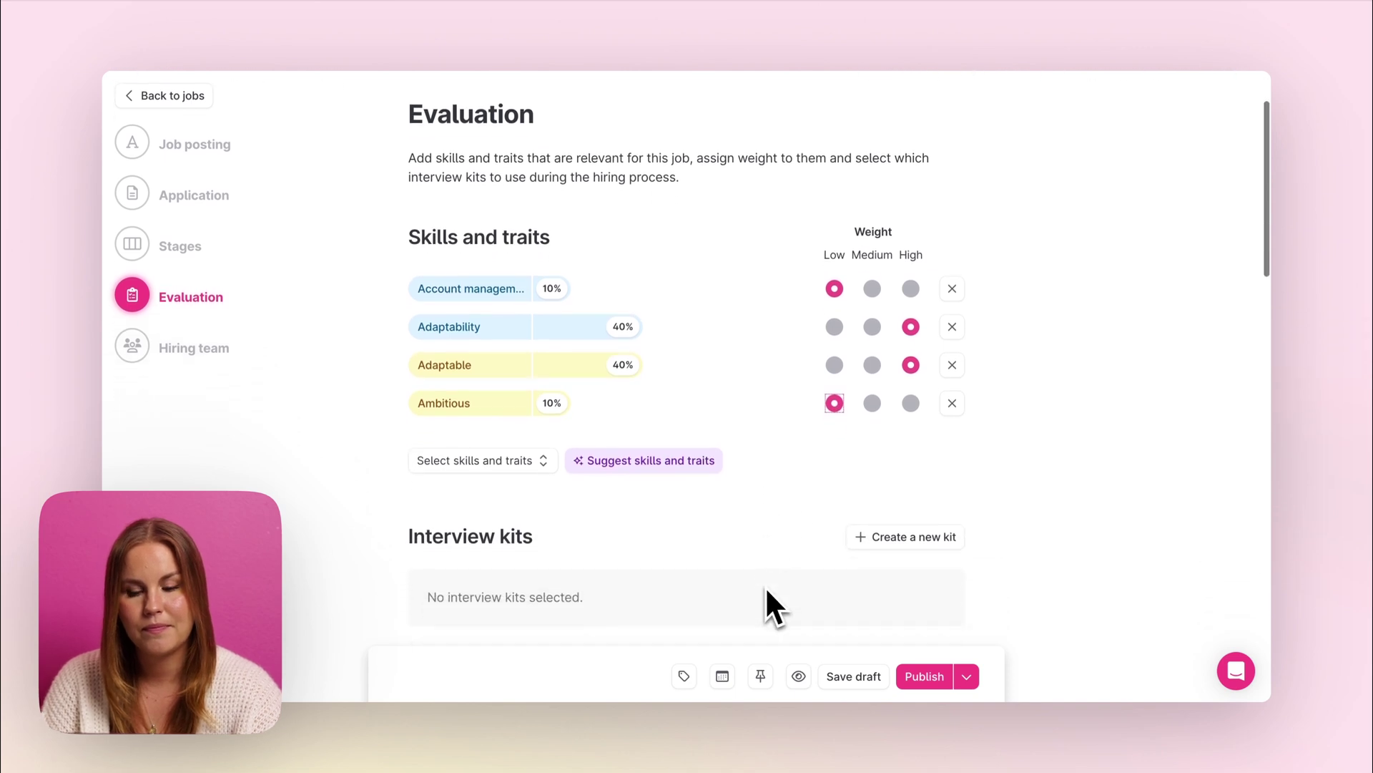
Add the 'First interview, developer' interview kit to the CSM job's evaluation, applying at any stage.
{"action": "scroll", "coordinate": [766, 607], "scroll_direction": "down", "scroll_amount": 1}
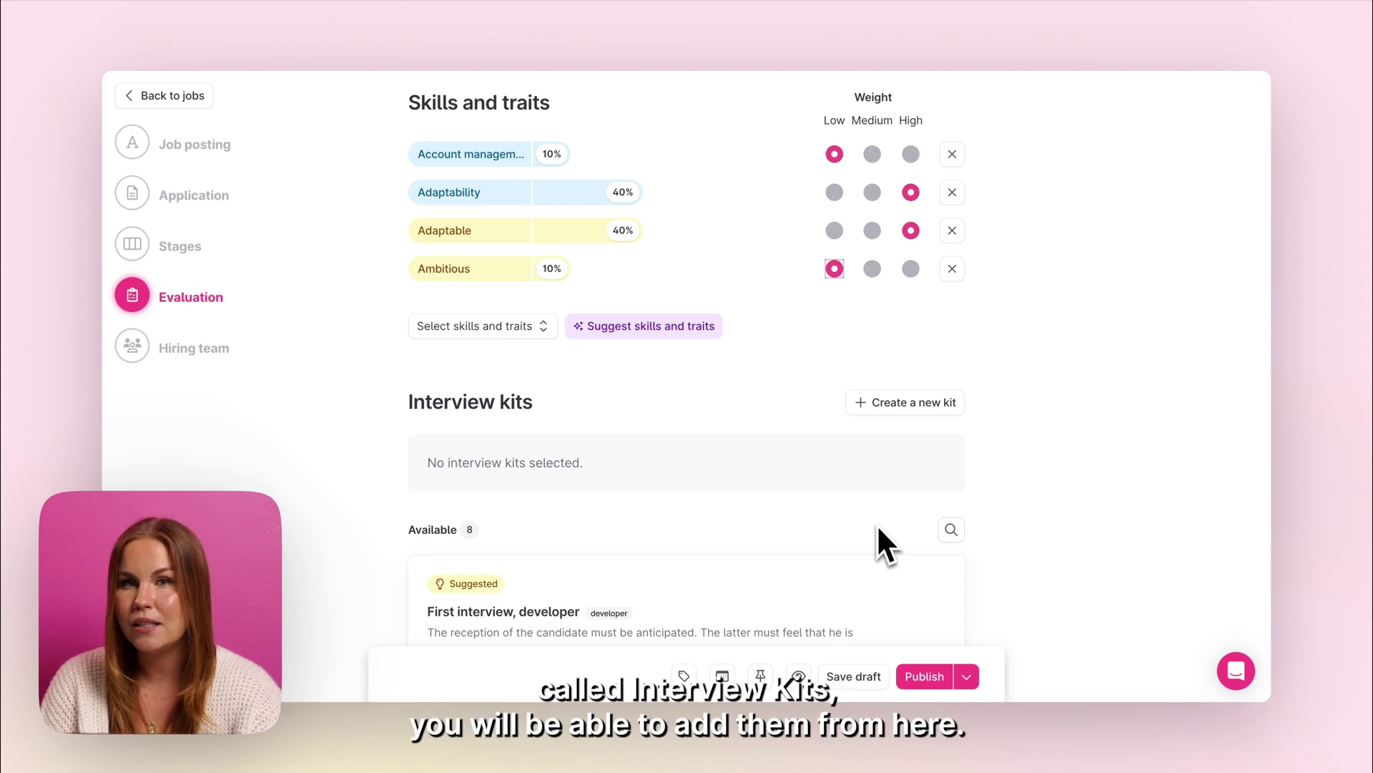
{"action": "scroll", "coordinate": [874, 526], "scroll_direction": "down", "scroll_amount": 2}
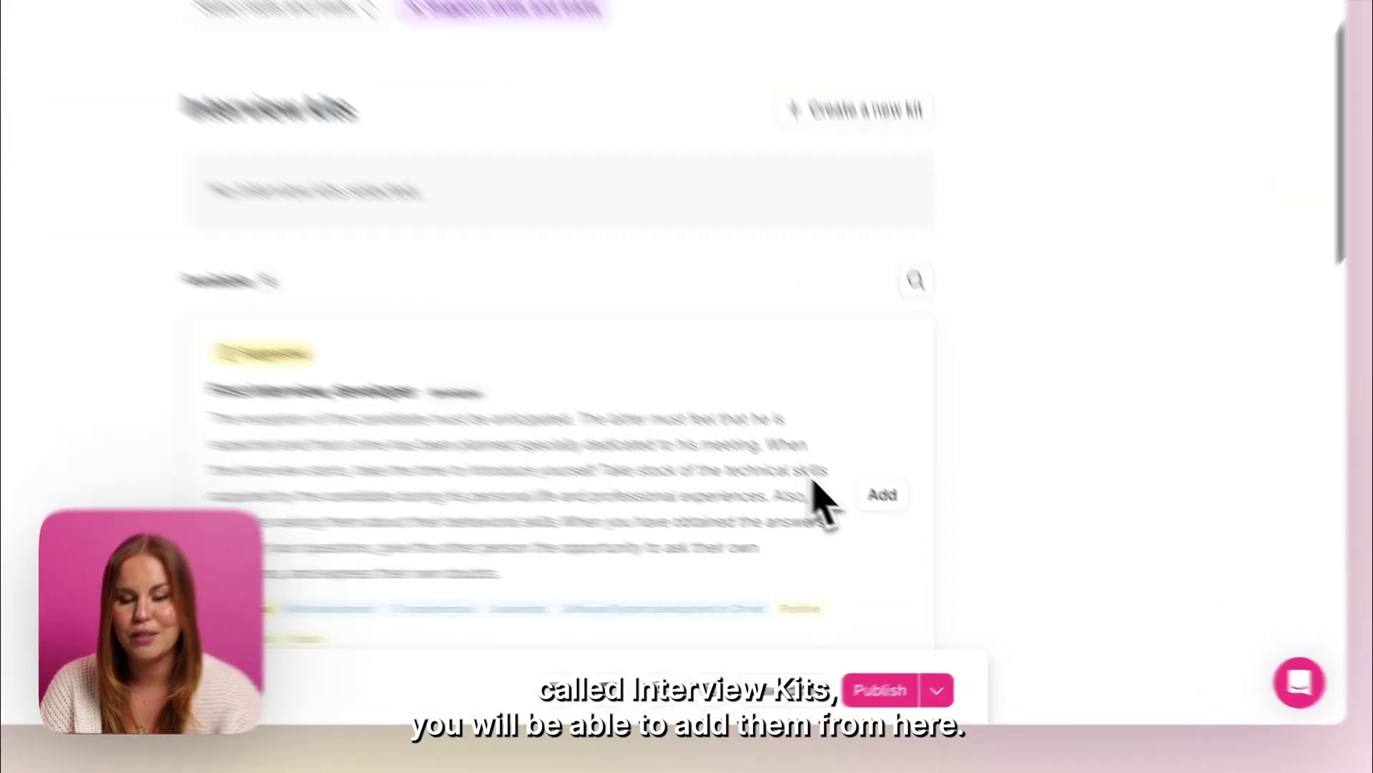
{"action": "left_click", "coordinate": [786, 433]}
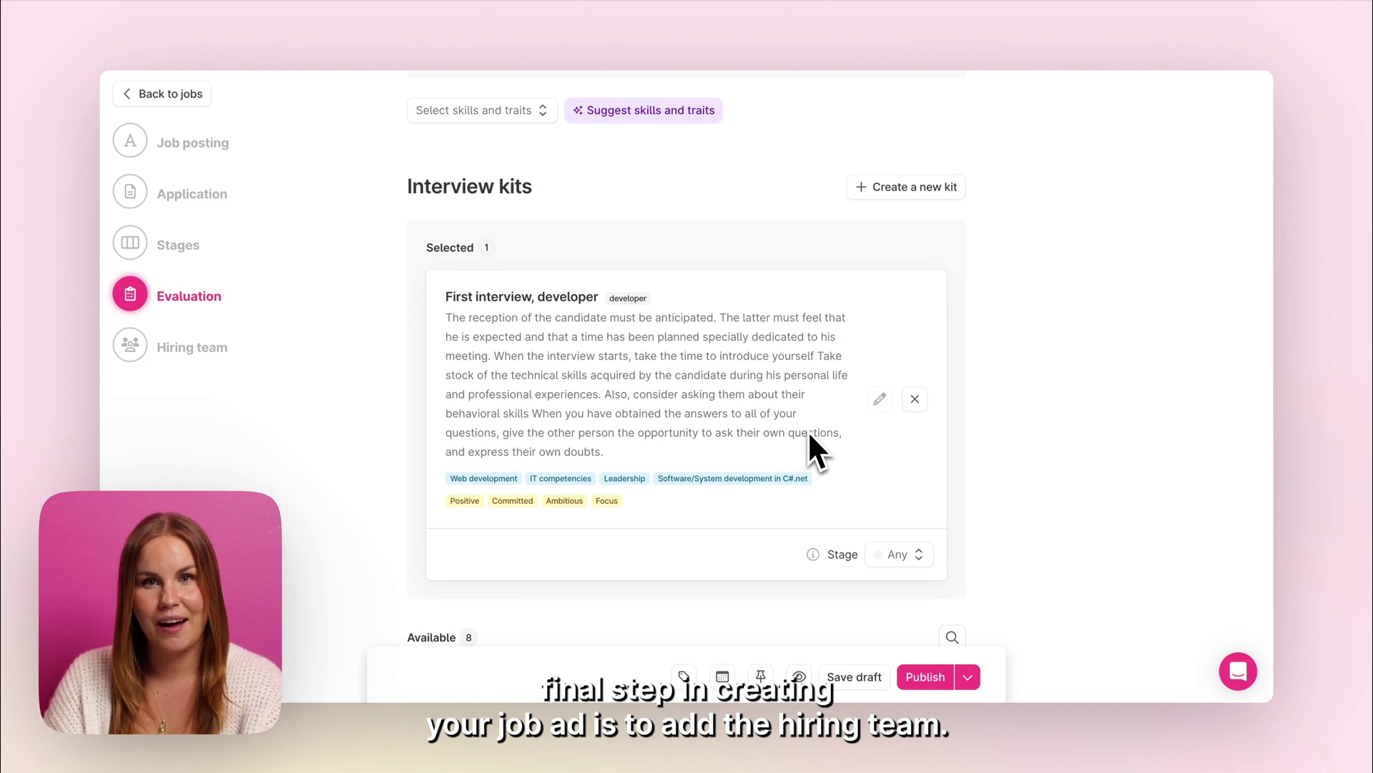
{"action": "scroll", "coordinate": [810, 435], "scroll_direction": "down", "scroll_amount": 10}
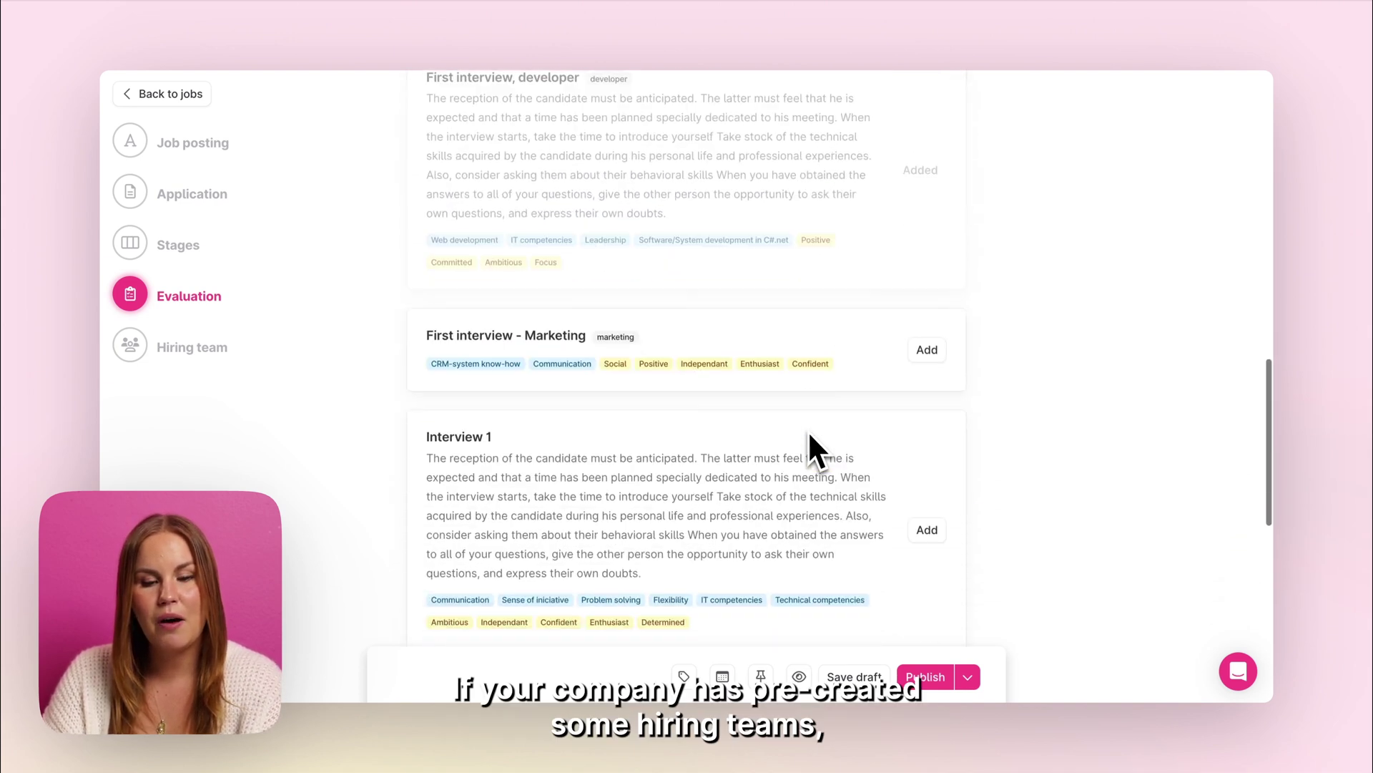
{"action": "scroll", "coordinate": [809, 431], "scroll_direction": "down", "scroll_amount": 5}
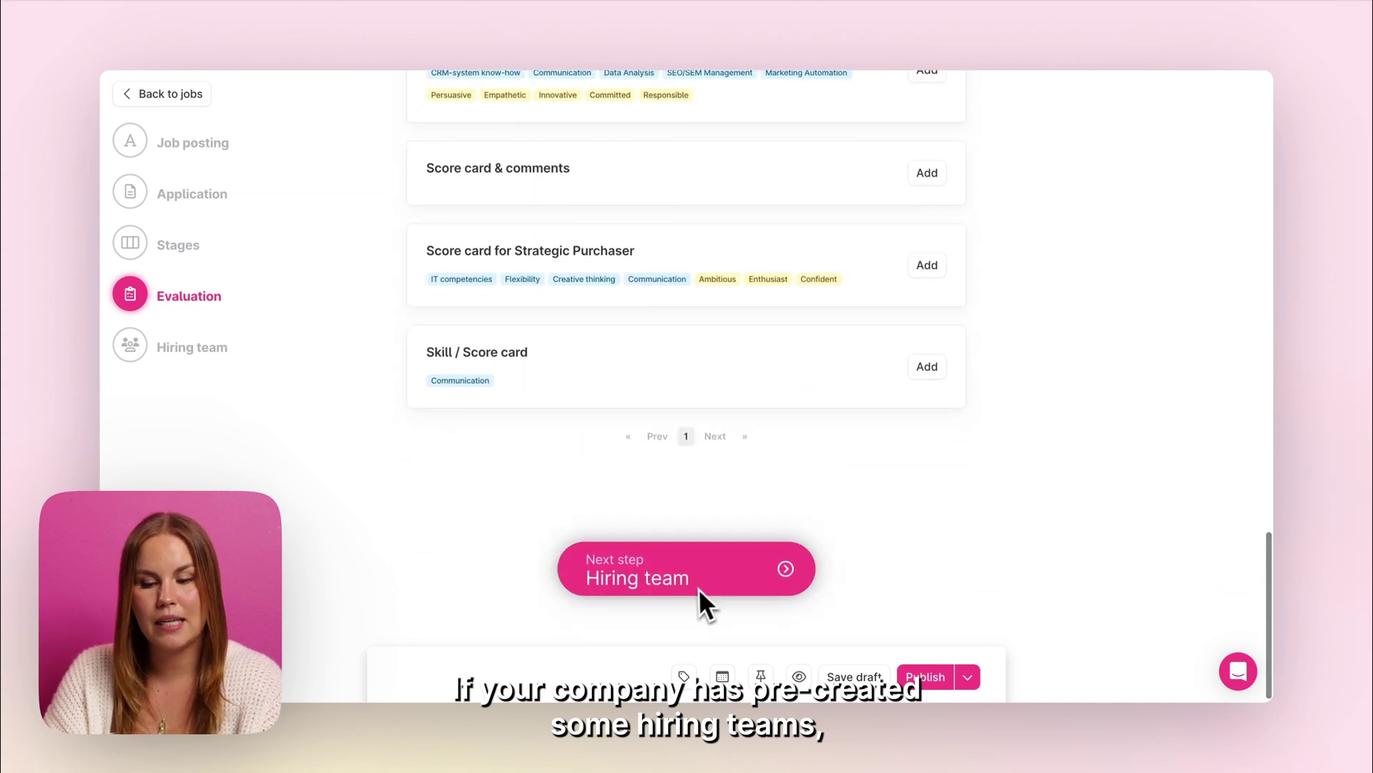
On the Hiring team step, leave Team unselected and add employees as additional users.
{"action": "left_click", "coordinate": [695, 585]}
{"action": "left_click", "coordinate": [662, 313]}
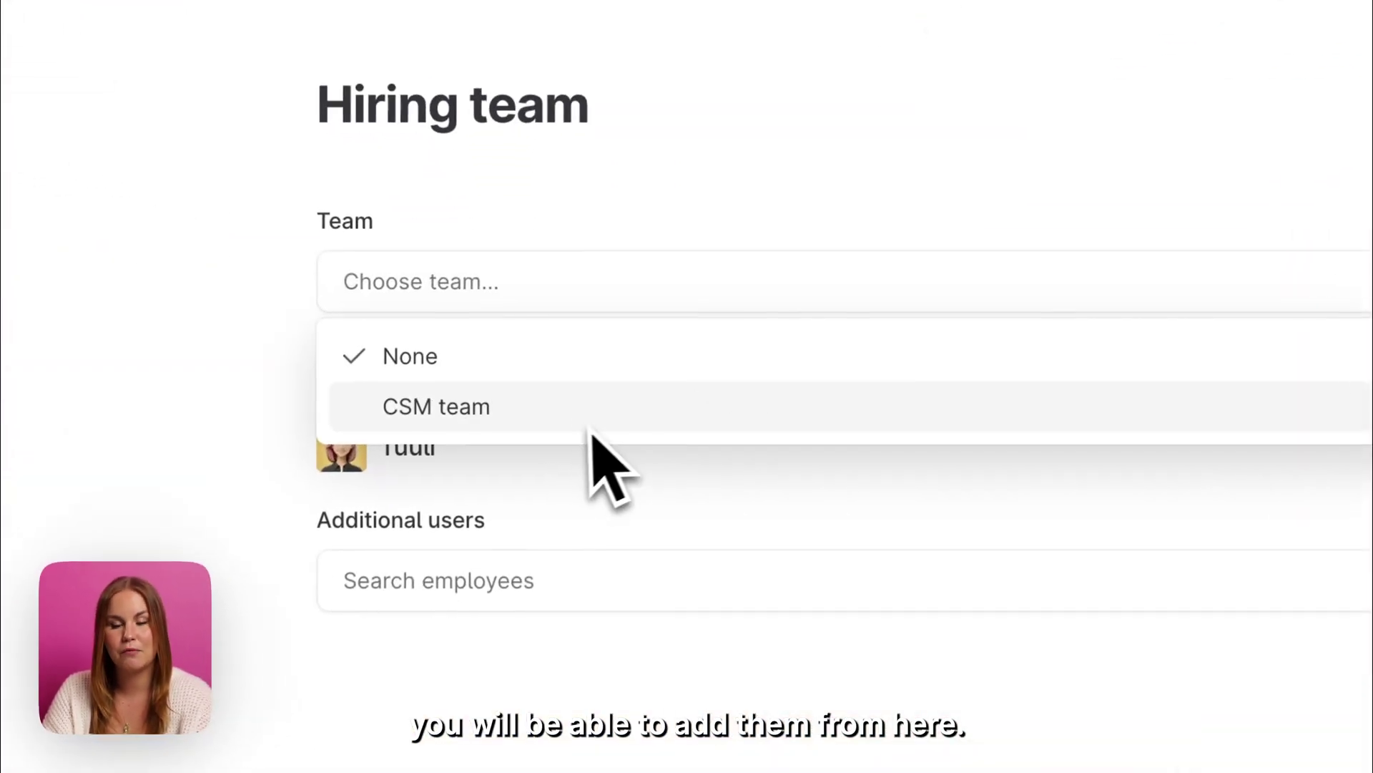
{"action": "left_click", "coordinate": [613, 491]}
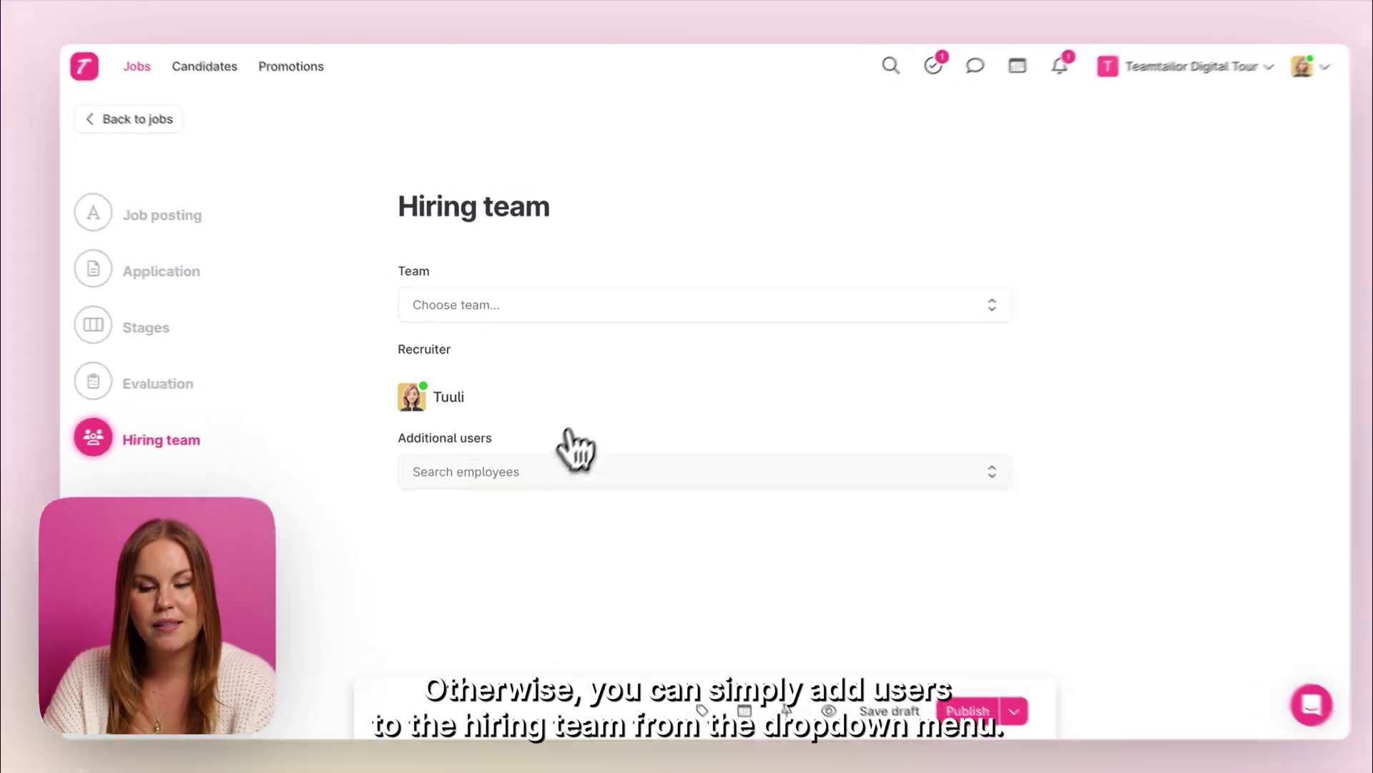
{"action": "left_click", "coordinate": [512, 469]}
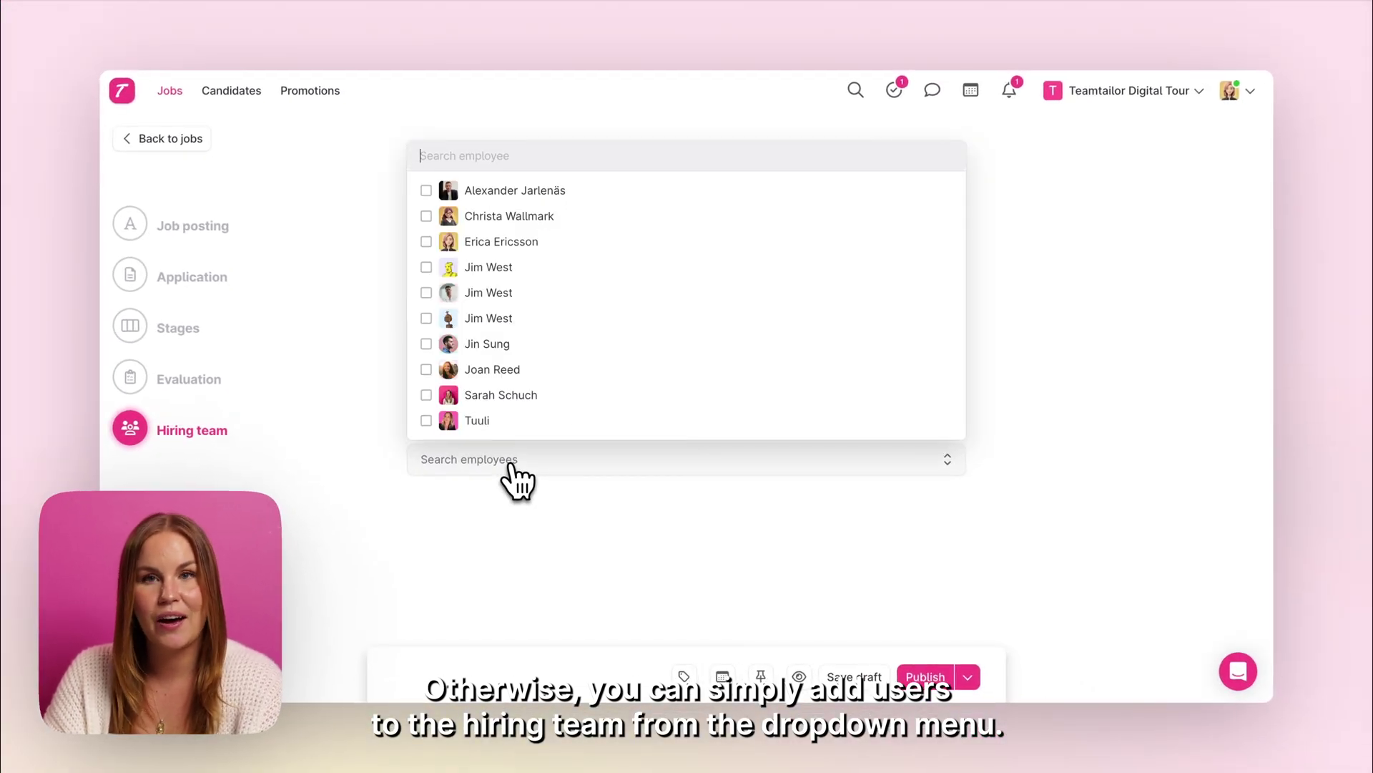
{"action": "left_click", "coordinate": [476, 217]}
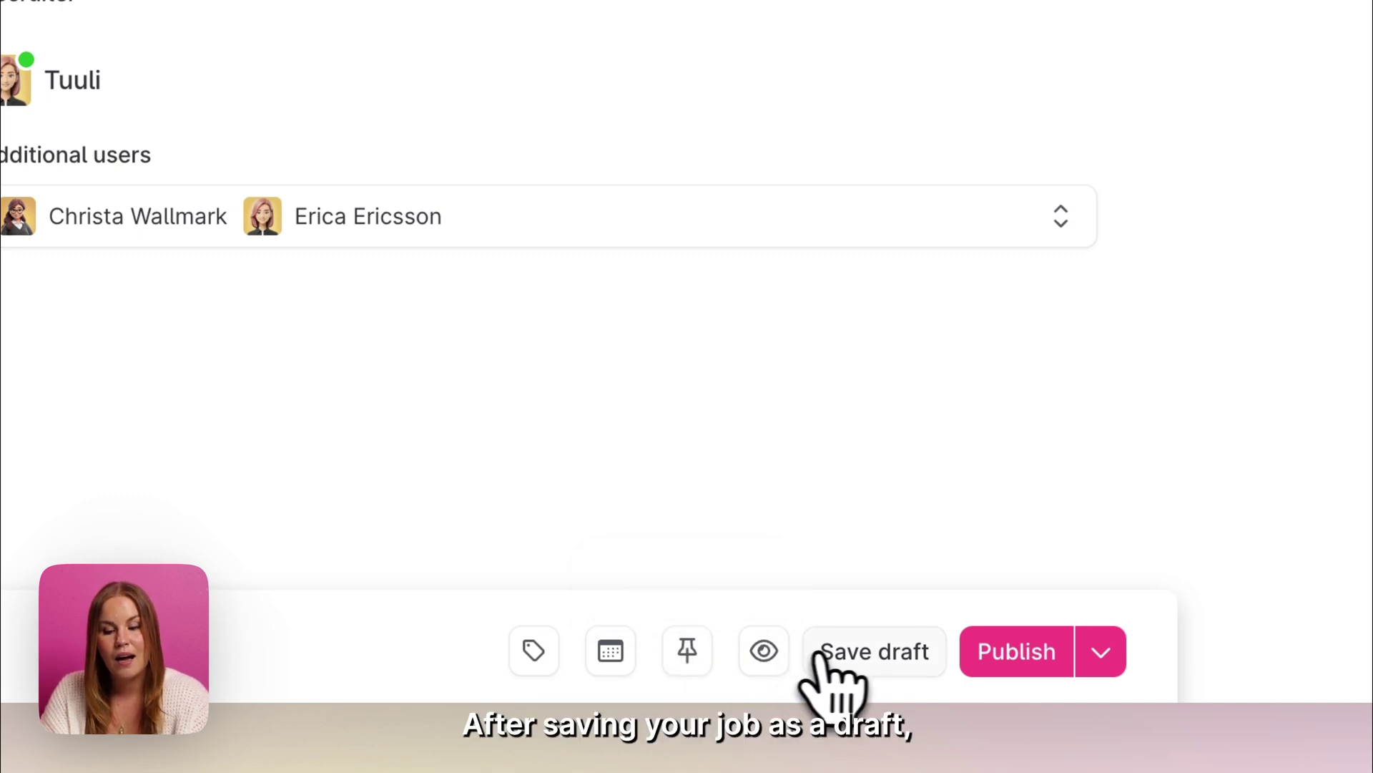
Save the CSM job as a draft, then publish it to reach its promote page.
{"action": "left_click", "coordinate": [869, 652]}
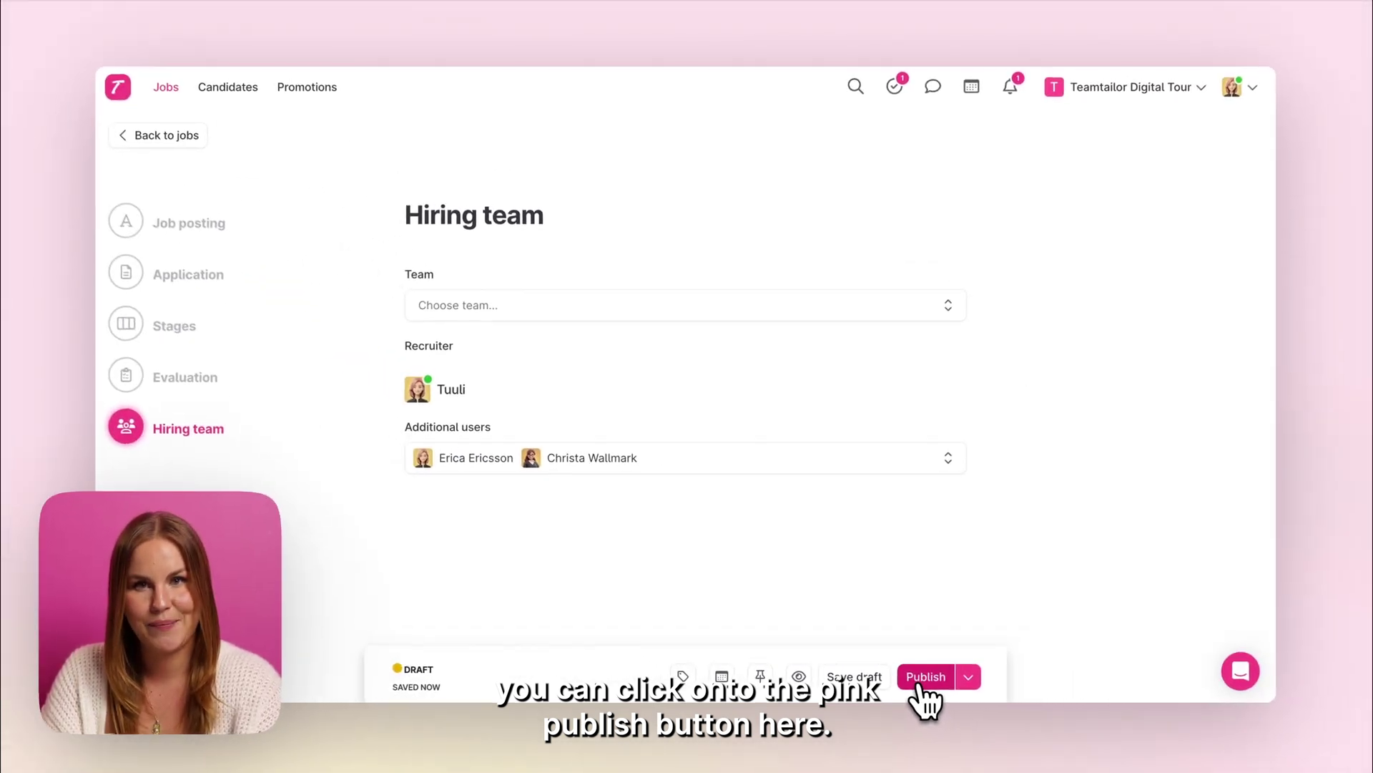
{"action": "left_click", "coordinate": [976, 669]}
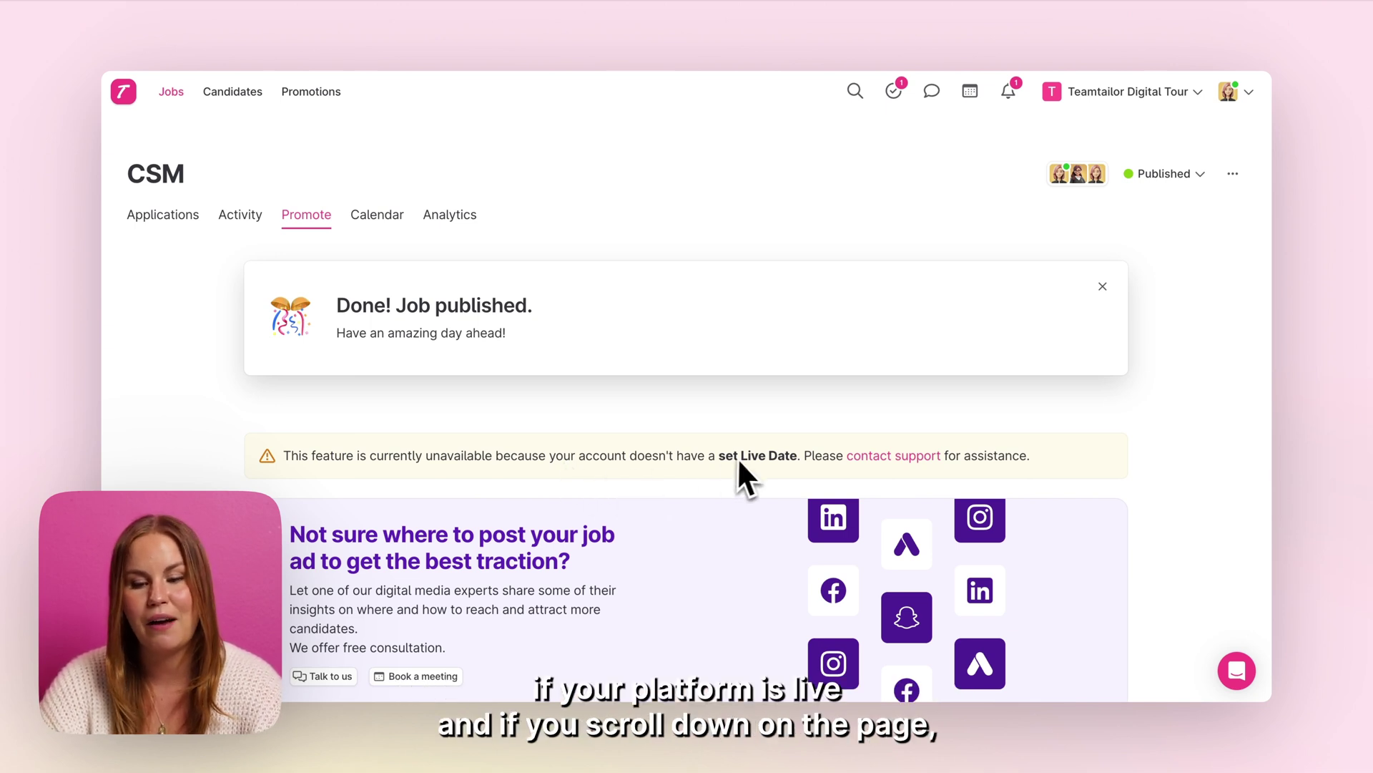
{"action": "scroll", "coordinate": [744, 457], "scroll_direction": "down", "scroll_amount": 10}
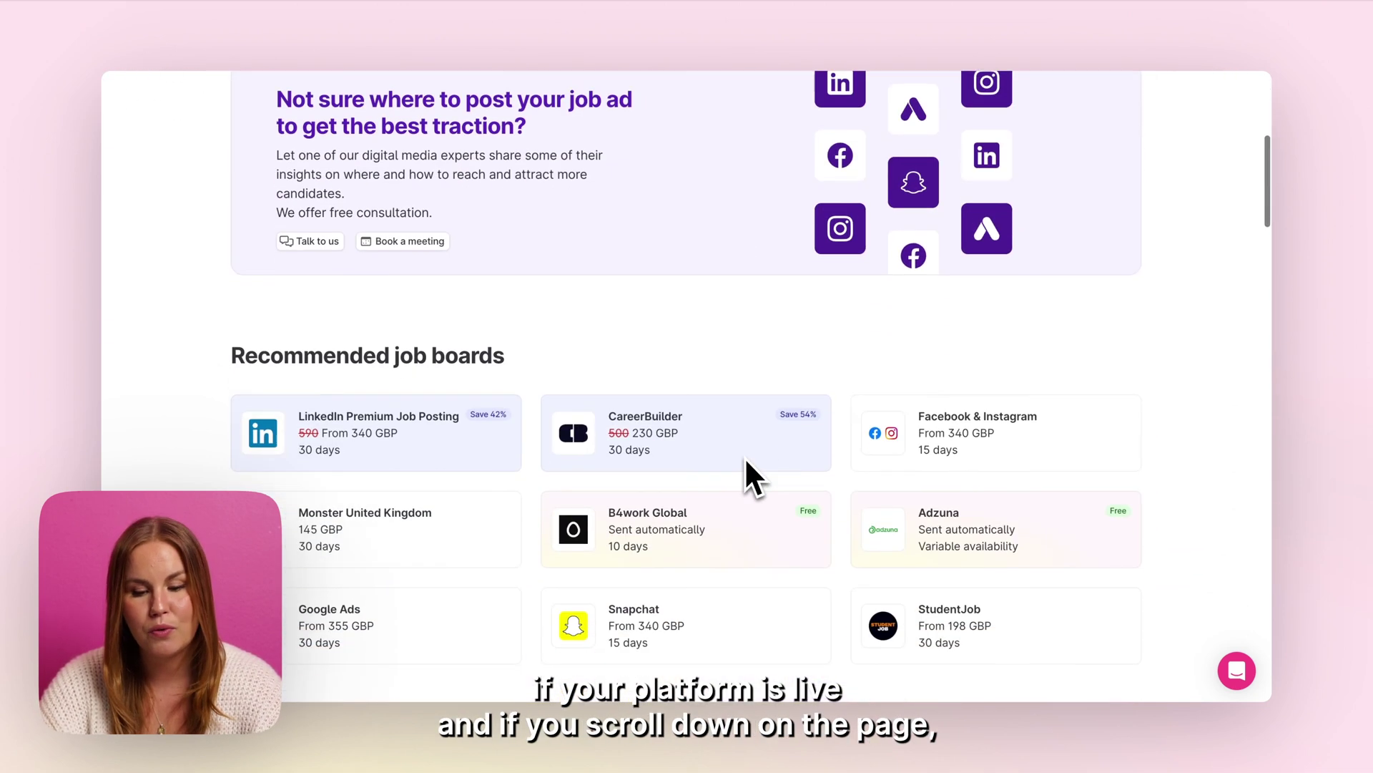
{"action": "scroll", "coordinate": [746, 460], "scroll_direction": "down", "scroll_amount": 6}
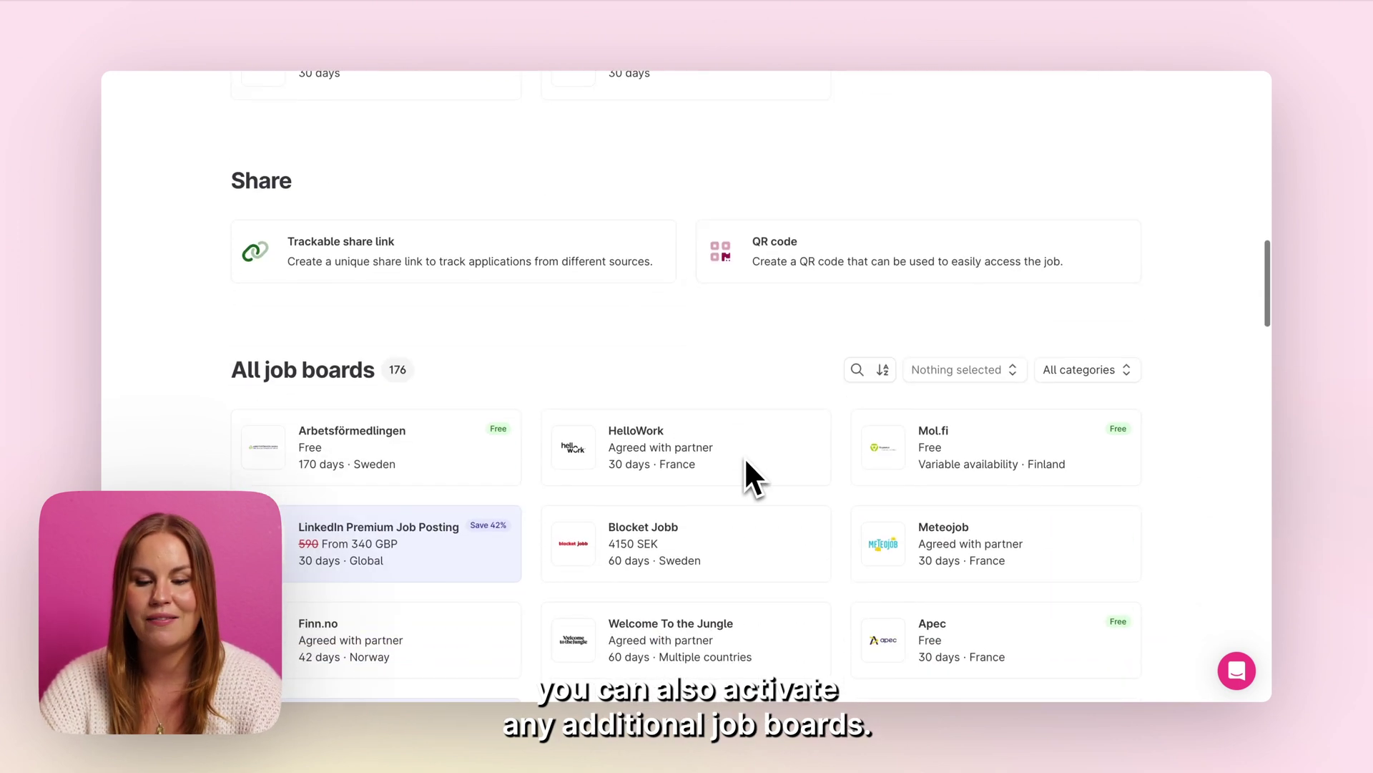
{"action": "scroll", "coordinate": [745, 461], "scroll_direction": "up", "scroll_amount": 12}
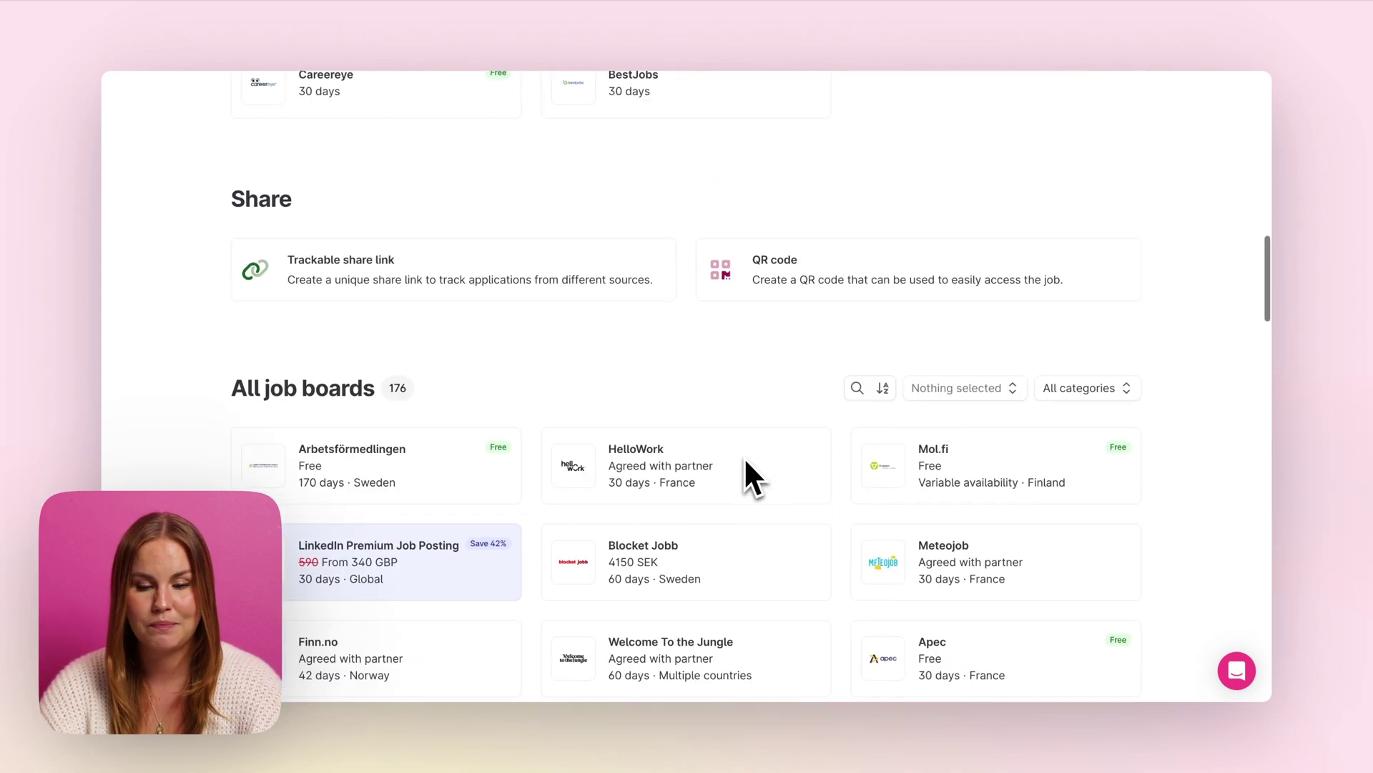
{"action": "scroll", "coordinate": [745, 462], "scroll_direction": "up", "scroll_amount": 3}
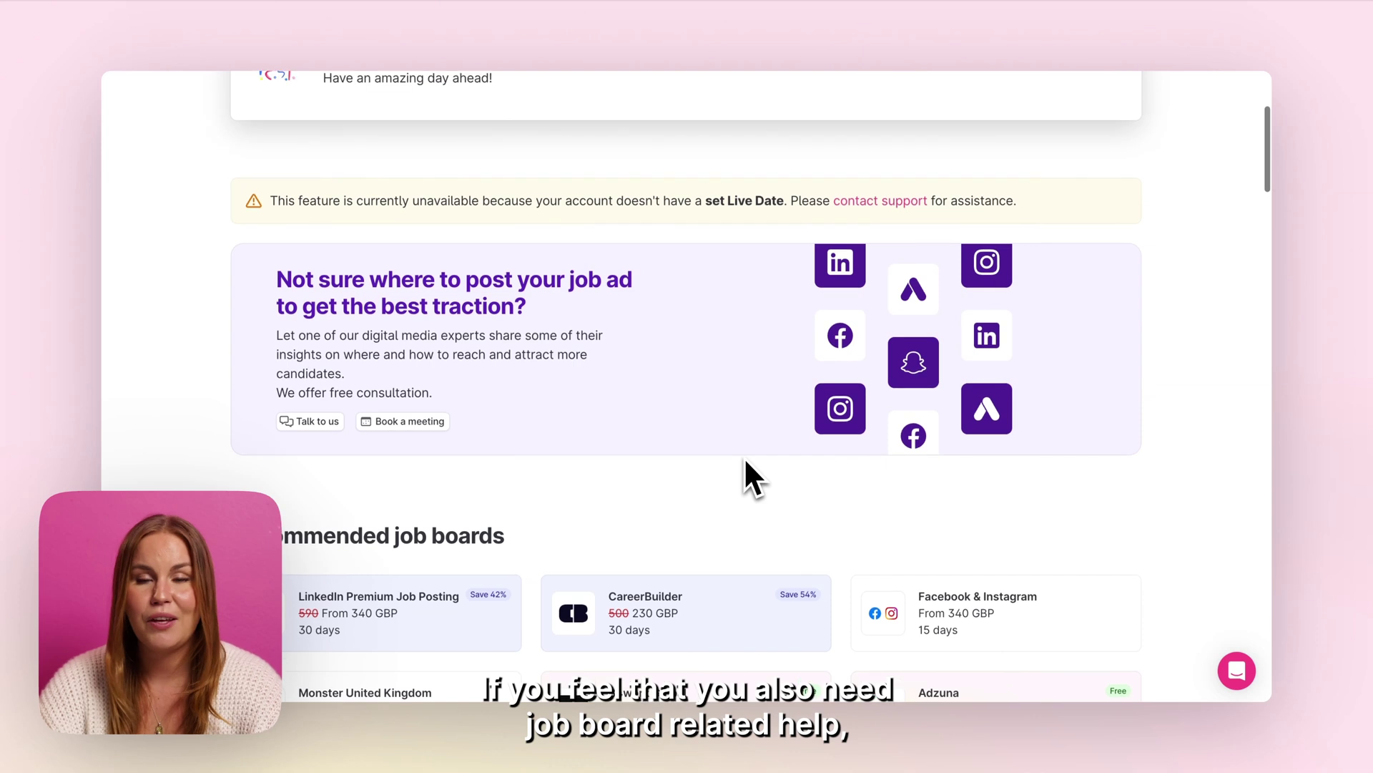